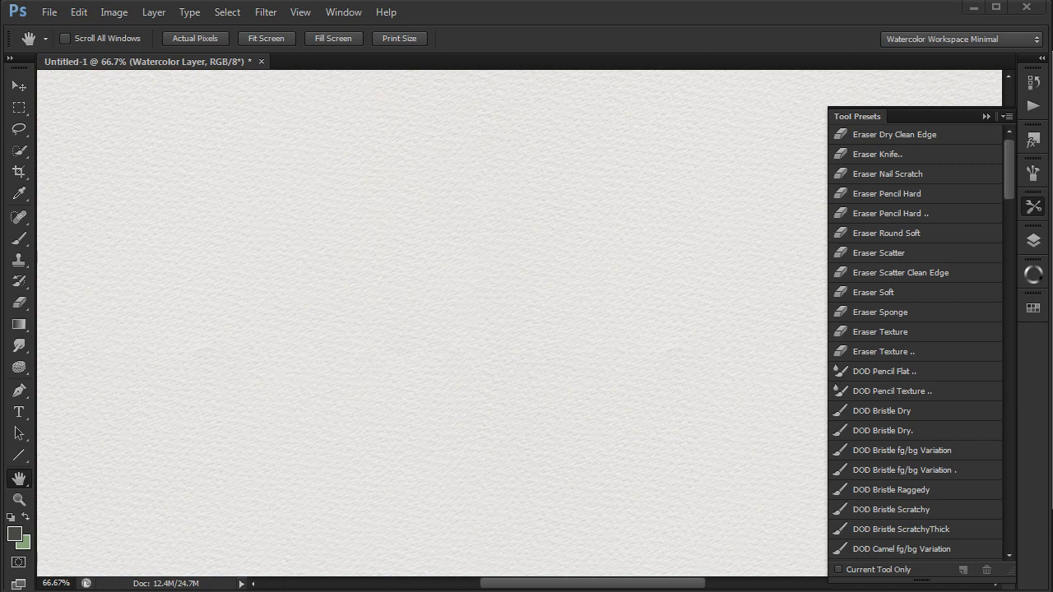
# Replace the current tool presets with the Watercolor Tool Presets set
pyautogui.moveTo(1009, 197)
pyautogui.mouseDown()
pyautogui.moveTo(1018, 377)
pyautogui.moveTo(1025, 157)
pyautogui.mouseUp()
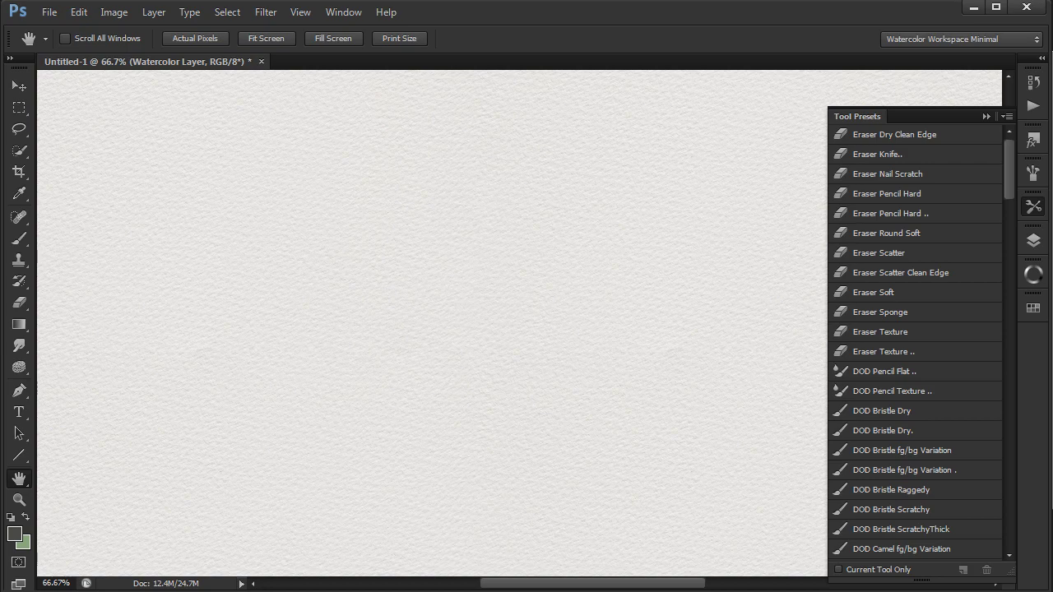
pyautogui.click(1005, 118)
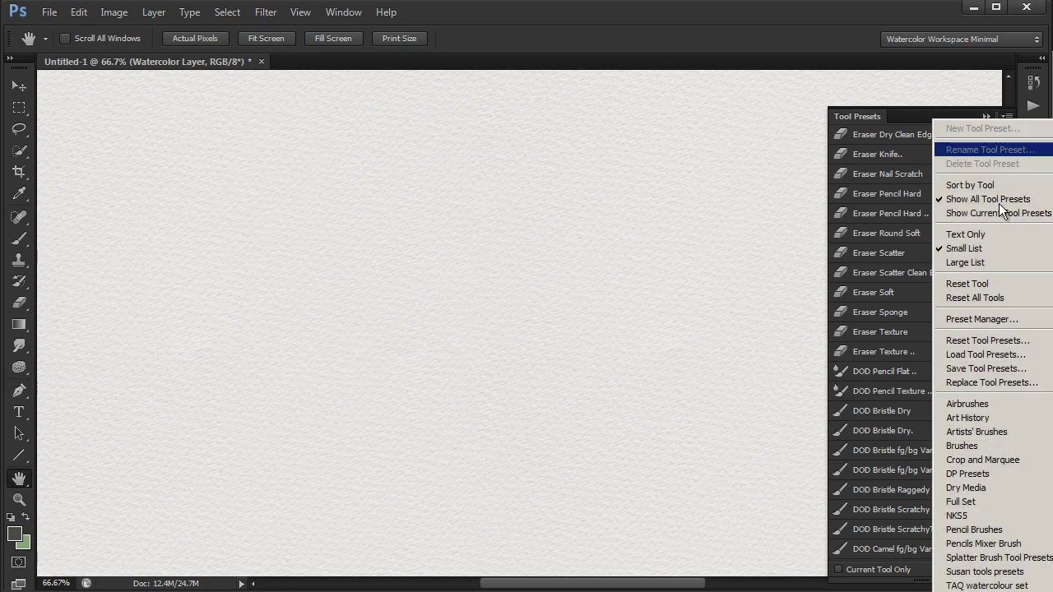
pyautogui.click(986, 383)
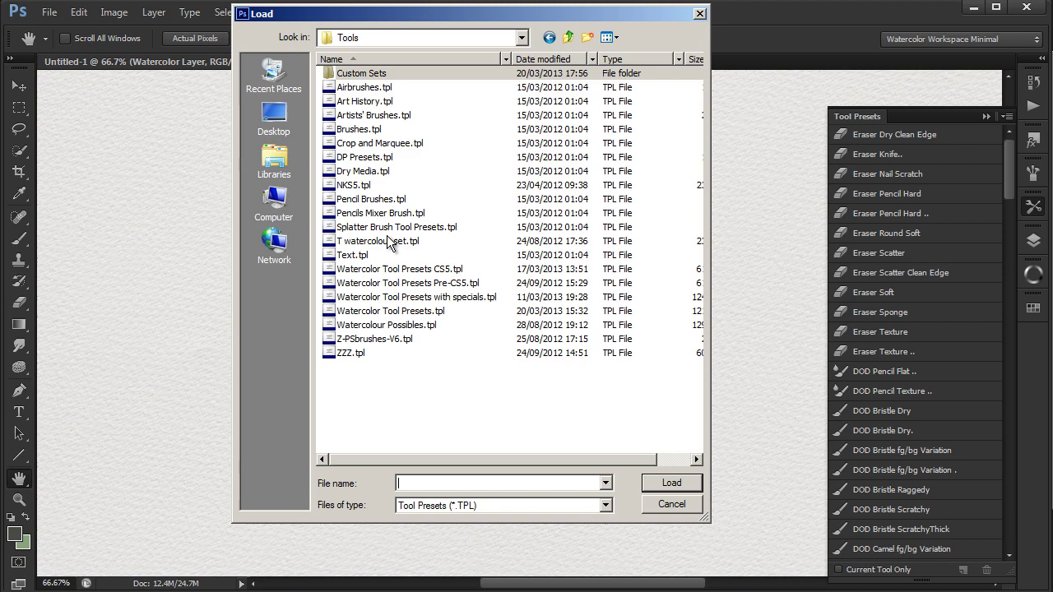
pyautogui.click(381, 312)
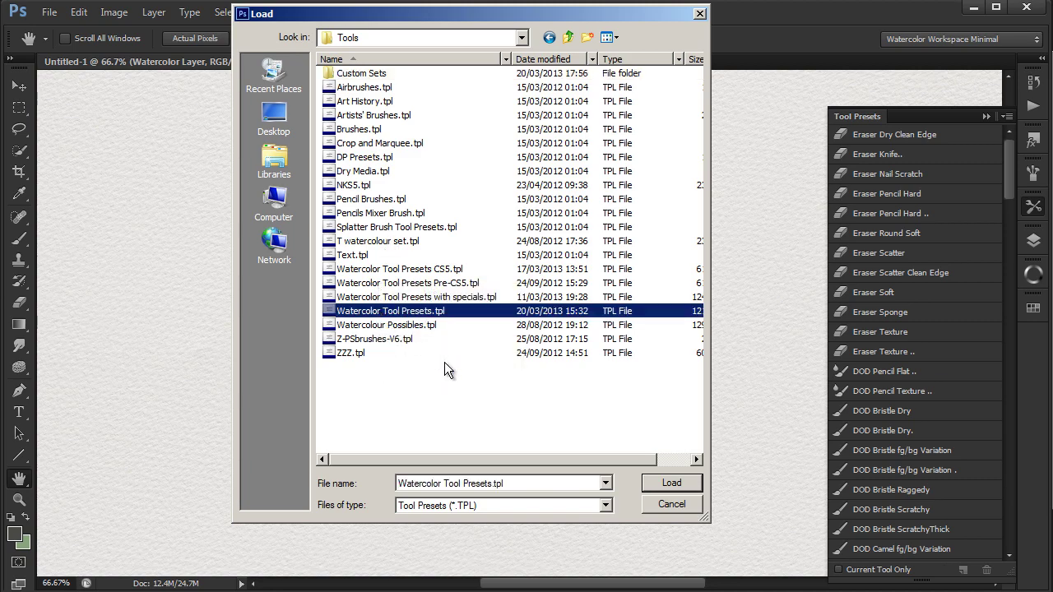
pyautogui.click(668, 483)
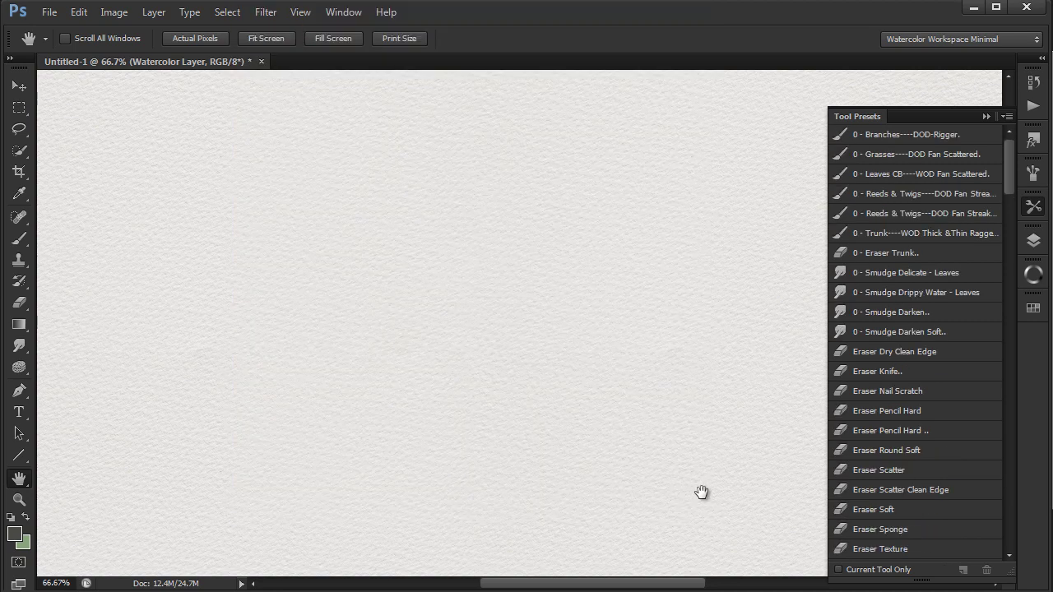
# Begin saving the presets as 'Watercolor Tool Presets.tpl' in the Custom Sets folder
pyautogui.click(1004, 116)
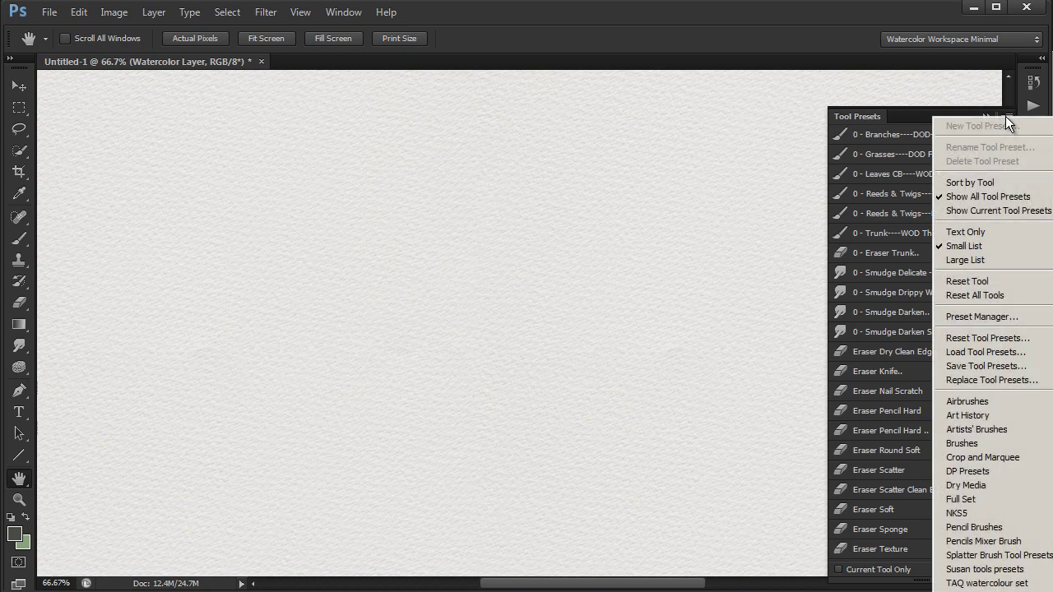
pyautogui.click(999, 365)
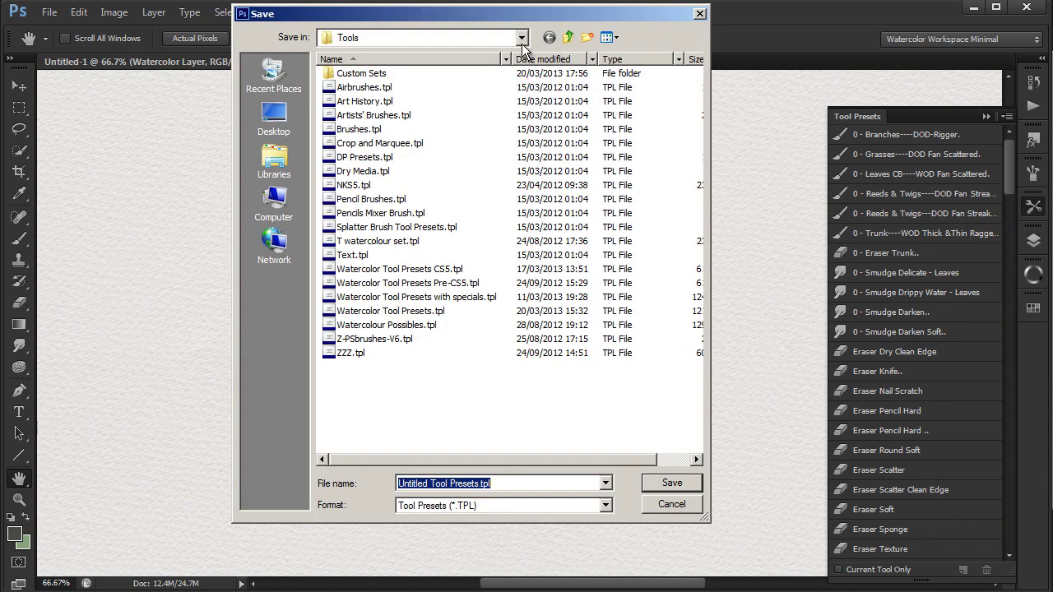
pyautogui.doubleClick(331, 76)
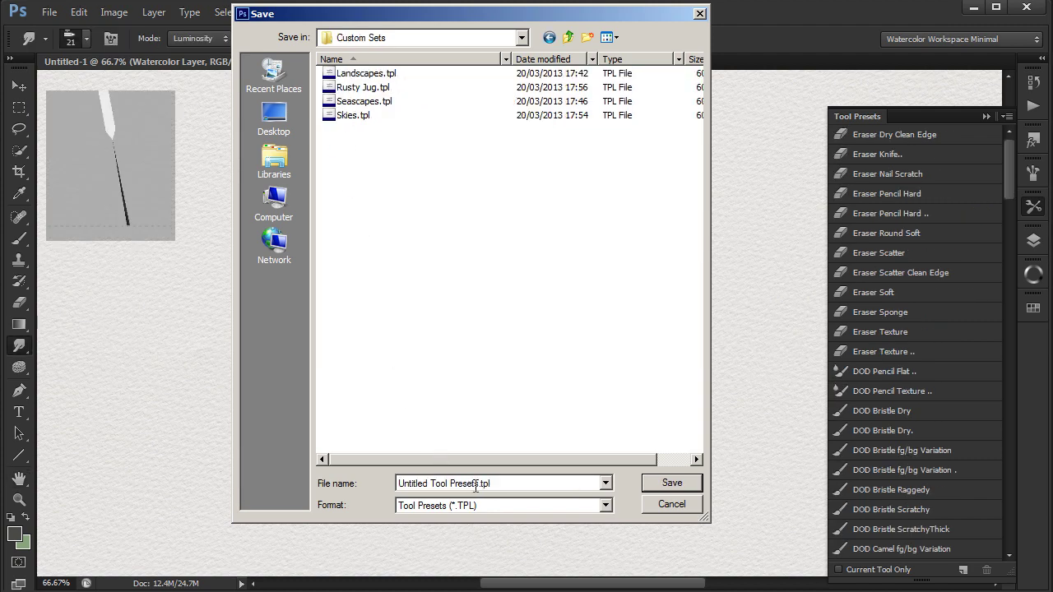
pyautogui.moveTo(450, 487); pyautogui.dragTo(384, 488)
pyautogui.write('Watercolor Tool')
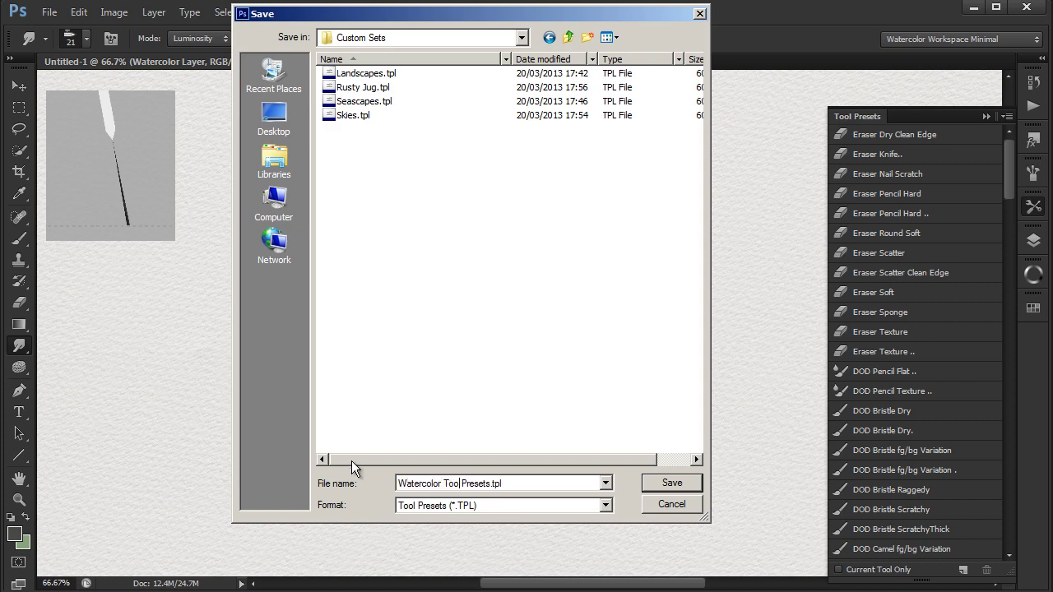
# Save Watercolor Tool Presets.tpl, then list only current-tool presets, cycling brush, eraser, smudge, back to brush
pyautogui.click(672, 484)
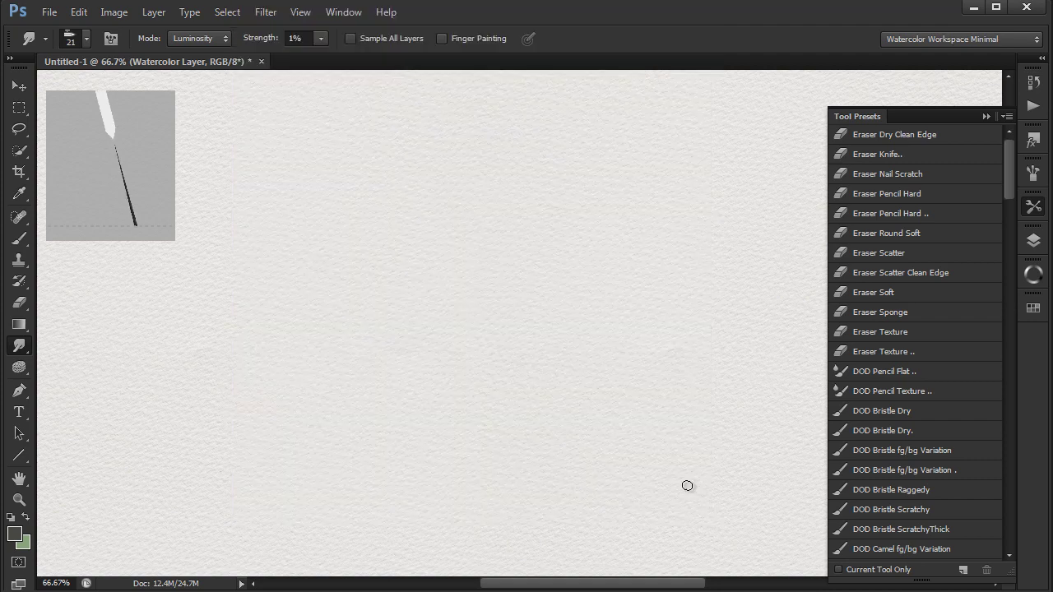
pyautogui.click(840, 569)
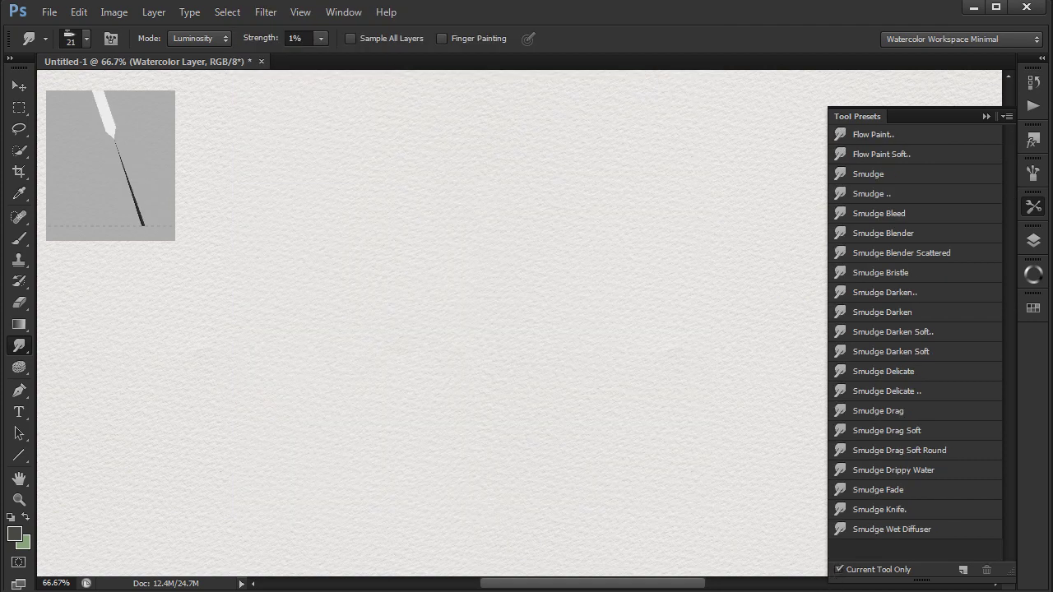
pyautogui.press('b')
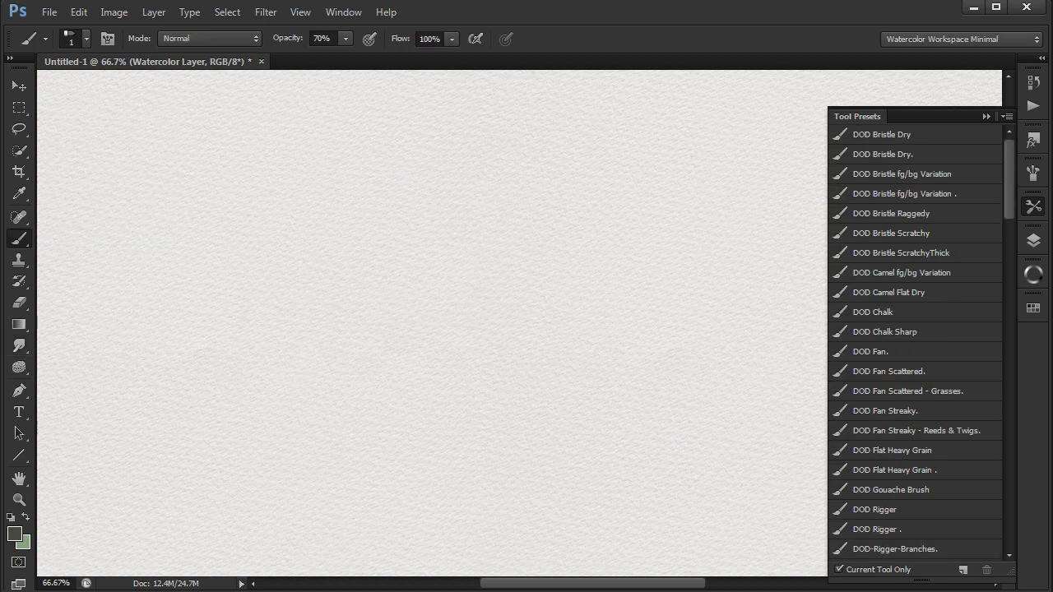
pyautogui.press('e')
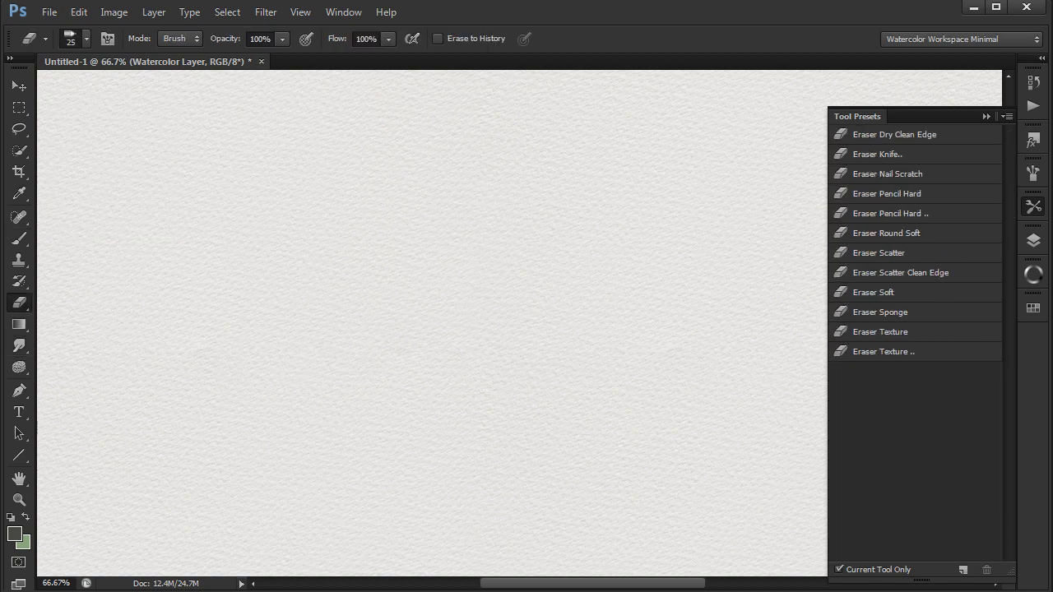
pyautogui.press('r')
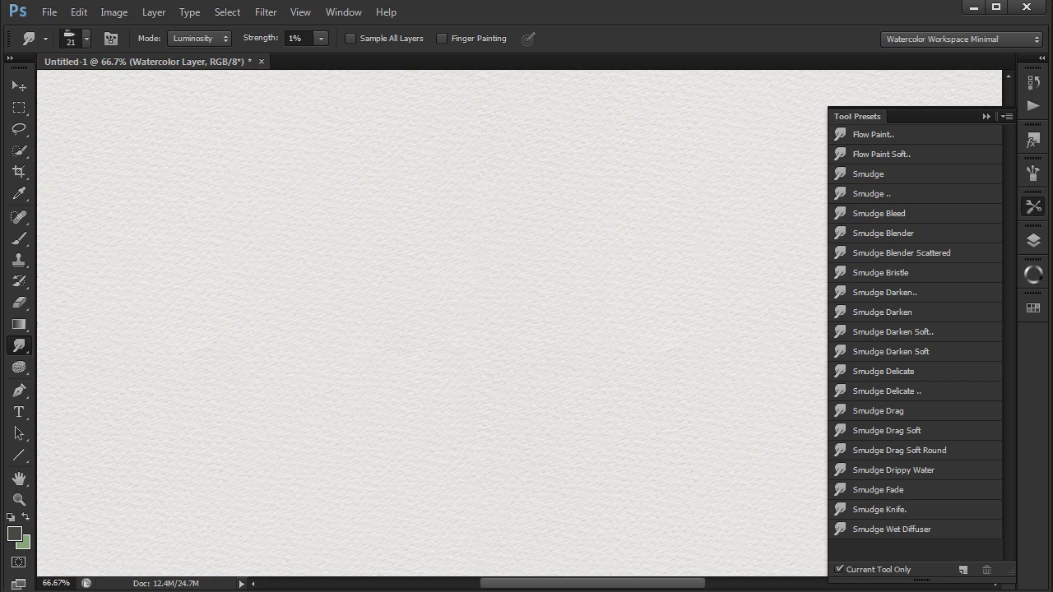
pyautogui.press('b')
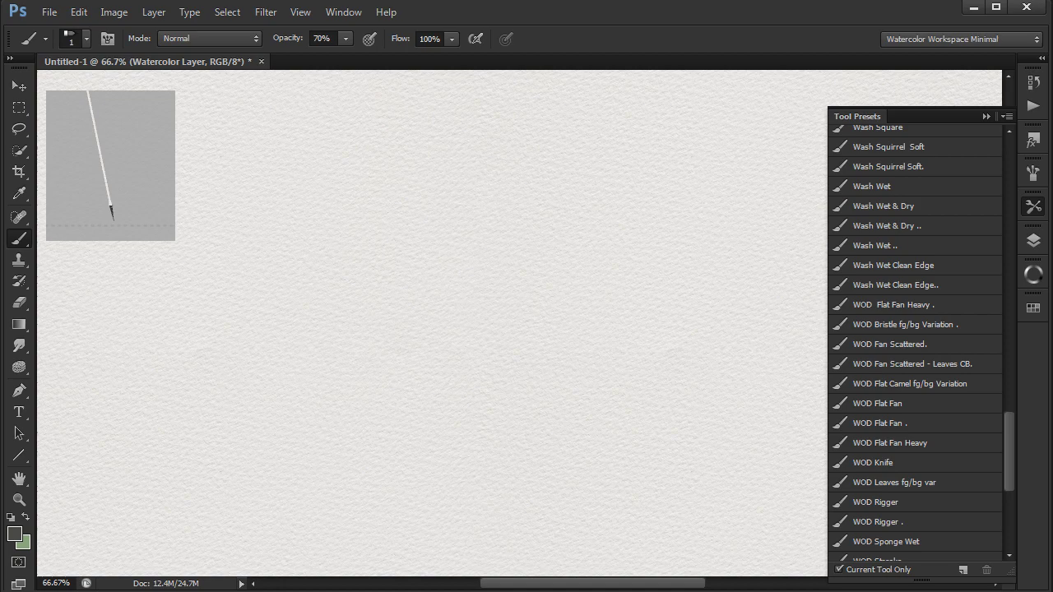
# Give WOD Fan Scattered - Leaves CB. Color Dynamics with 42% Brightness Jitter and paint a test dab
pyautogui.click(895, 368)
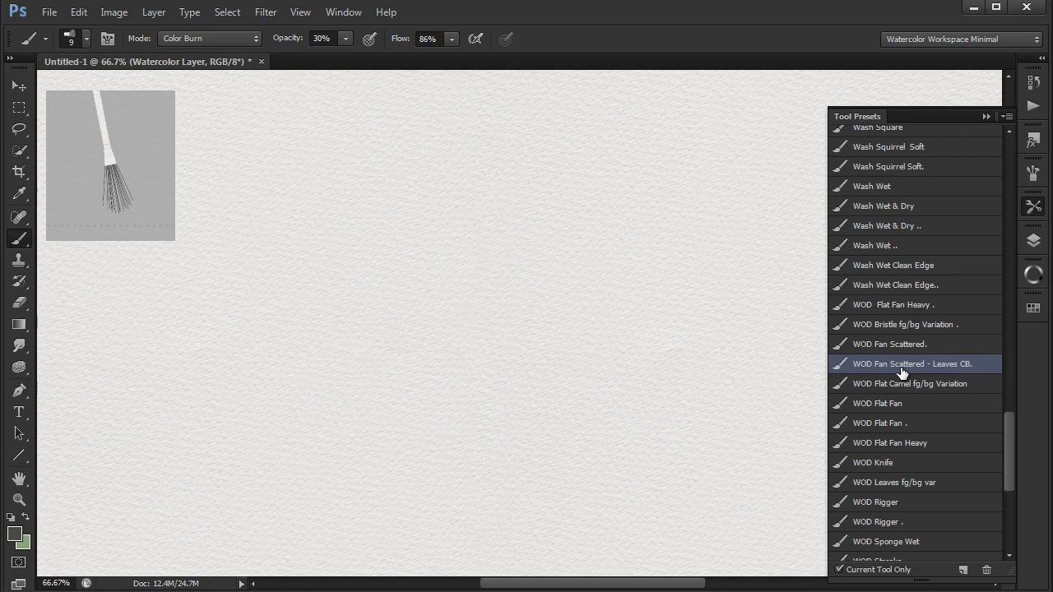
pyautogui.click(1034, 175)
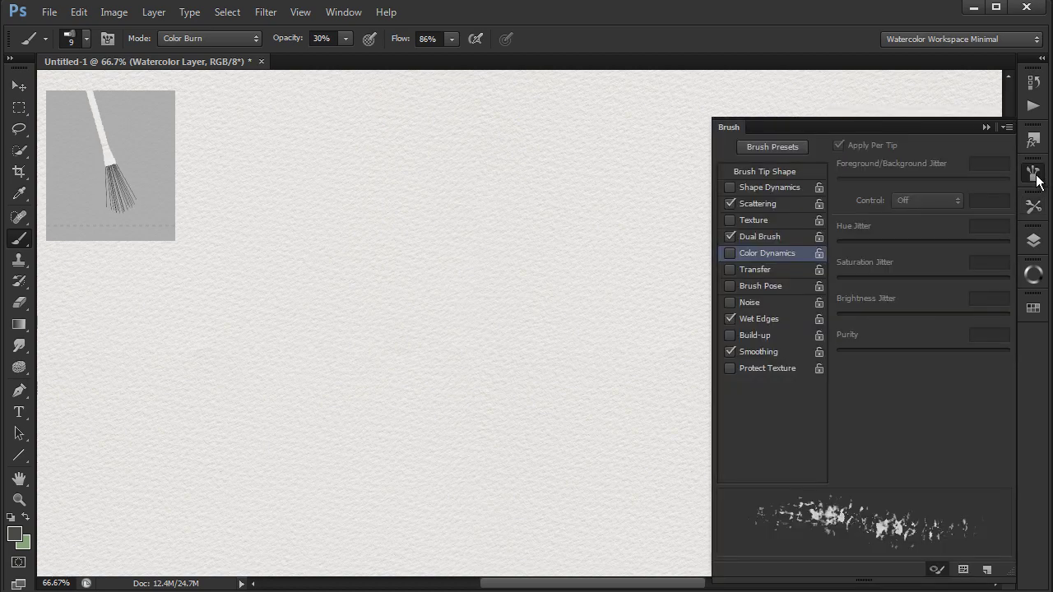
pyautogui.click(735, 253)
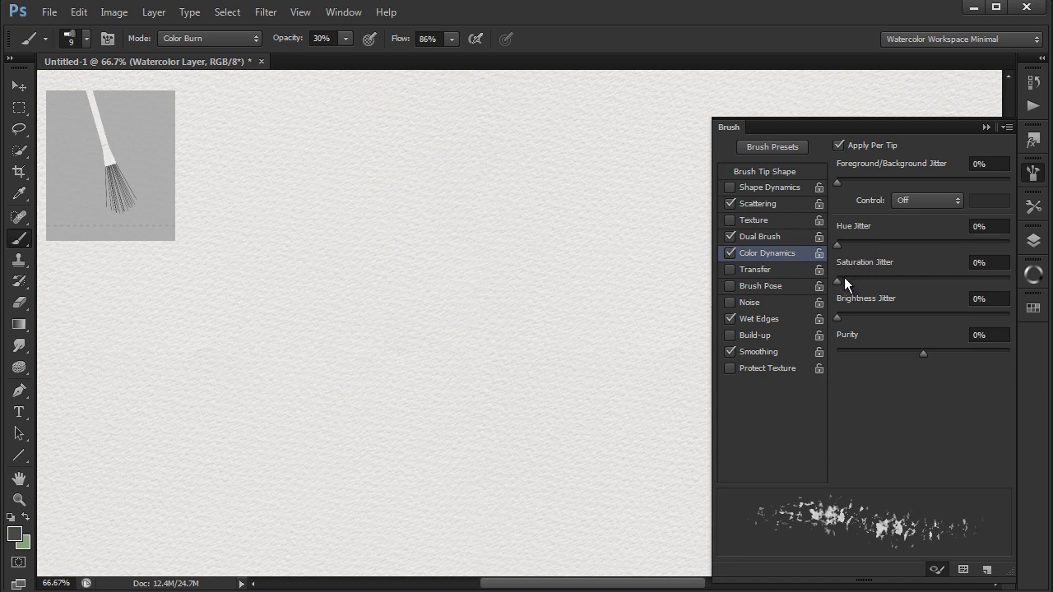
pyautogui.moveTo(839, 316); pyautogui.dragTo(910, 317)
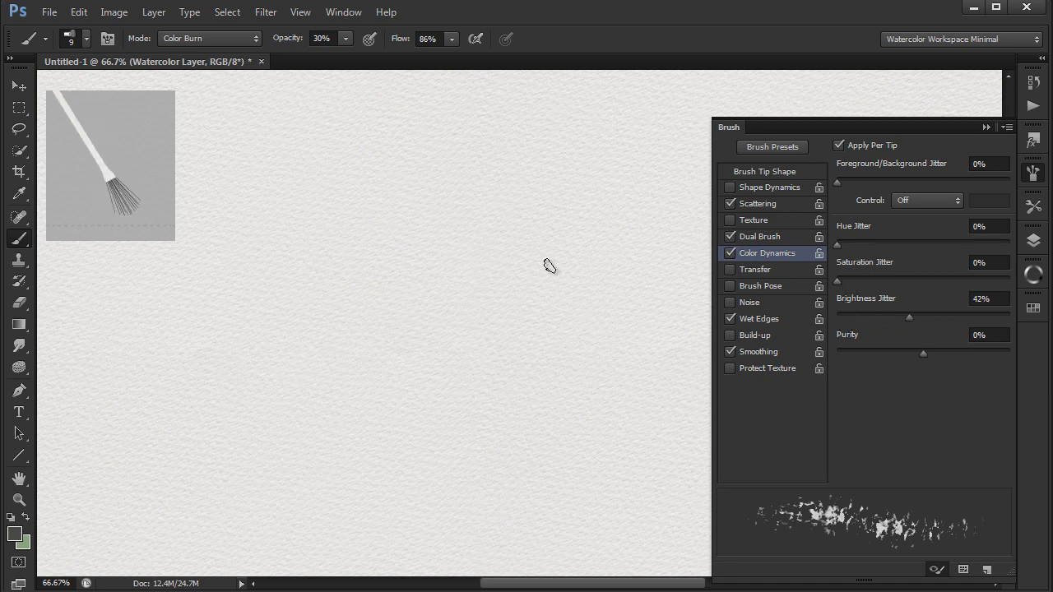
pyautogui.moveTo(550, 266)
pyautogui.mouseDown()
pyautogui.moveTo(564, 252)
pyautogui.moveTo(569, 278)
pyautogui.mouseUp()
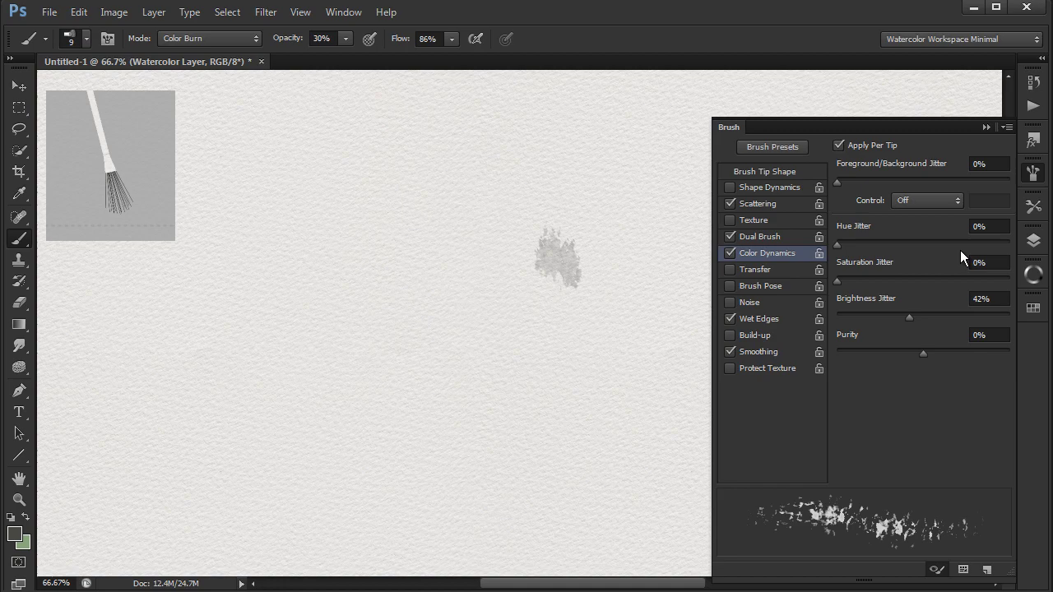
pyautogui.click(1034, 206)
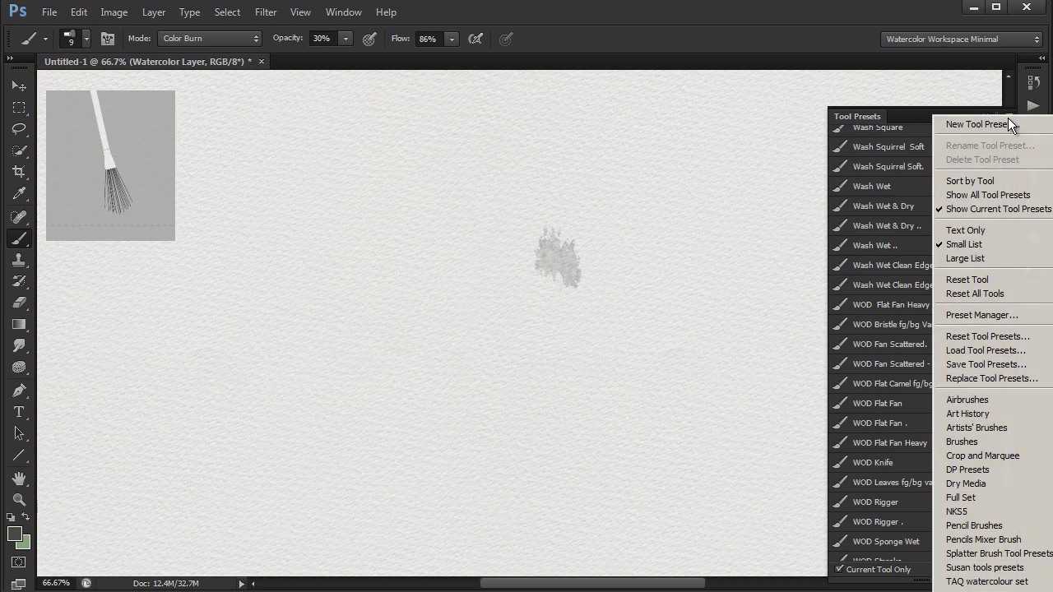
# Create a new tool preset named 'T_WOD Fan Scattered - Leaves CB'
pyautogui.click(991, 124)
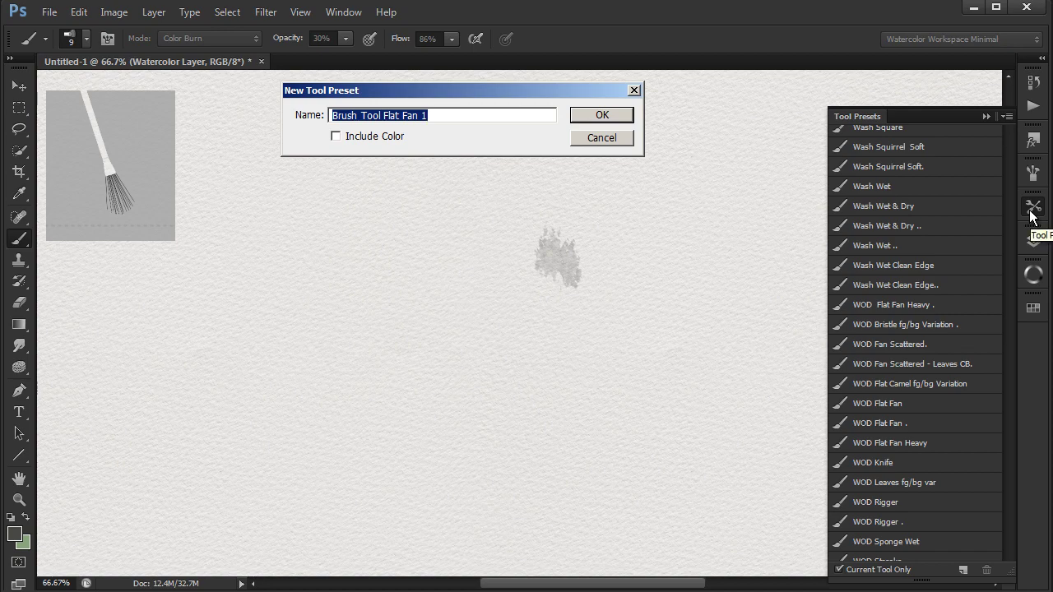
pyautogui.write('T_')
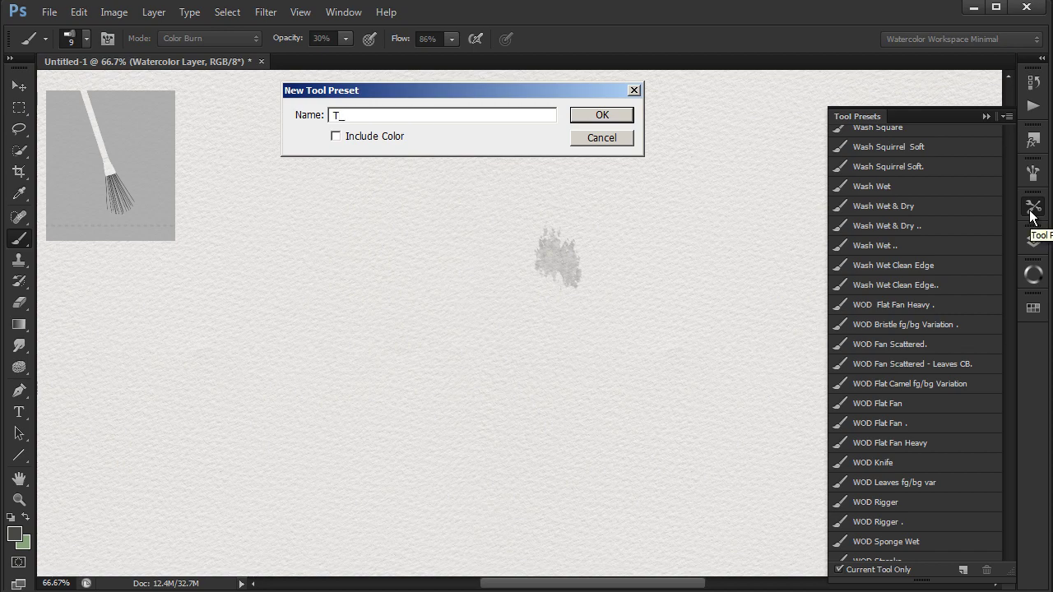
pyautogui.write('WOD Fan Scattered')
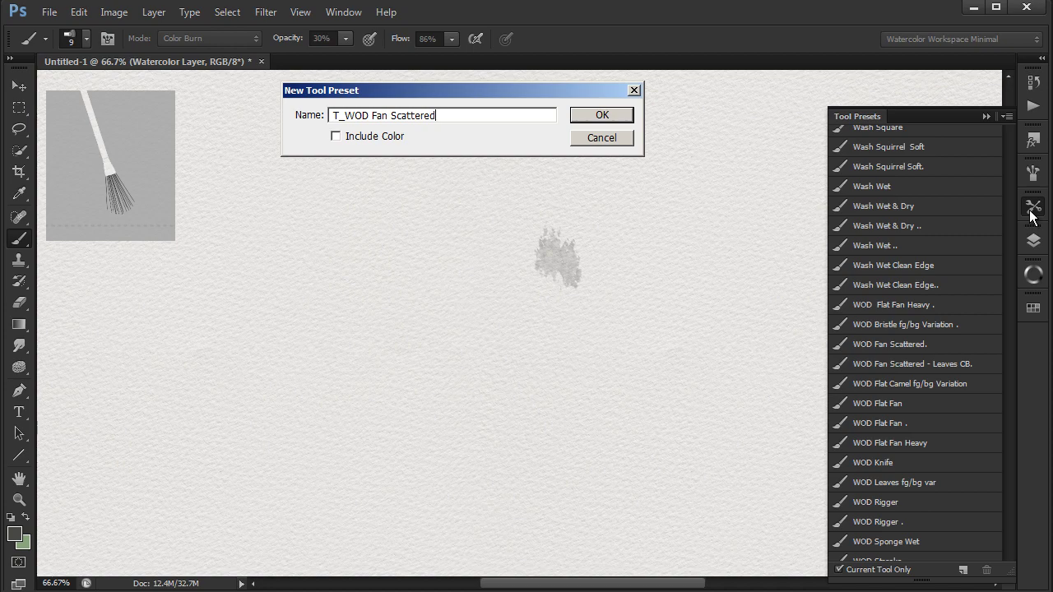
pyautogui.write(' - Leaves CB')
pyautogui.press('Return')
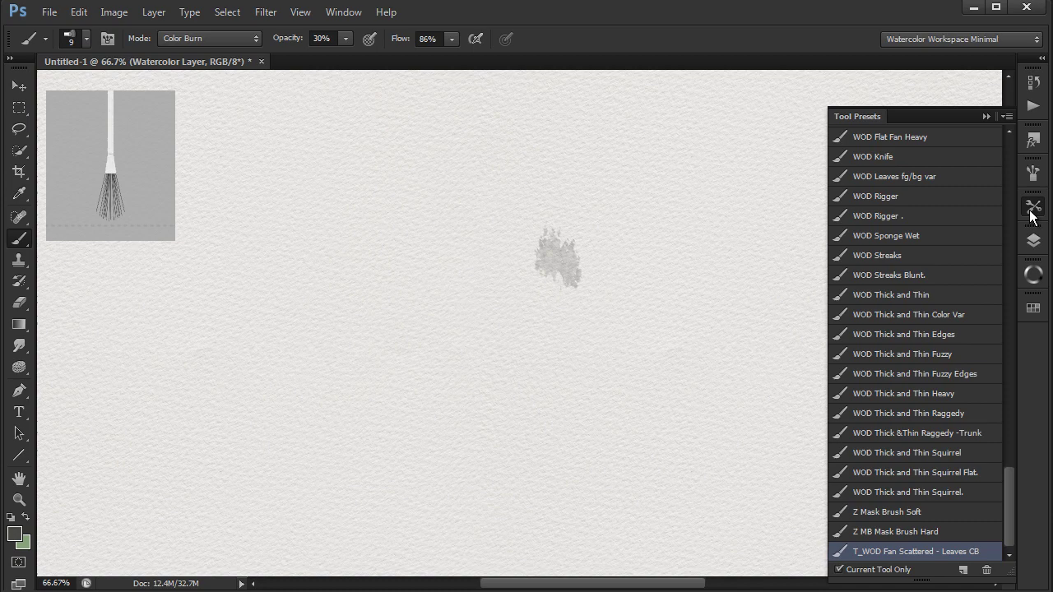
# Save the WOD Thick &Thin Raggedy -Trunk brush as new preset 'T_WOD Thick &Thin Raggedy -Trunk'
pyautogui.click(909, 435)
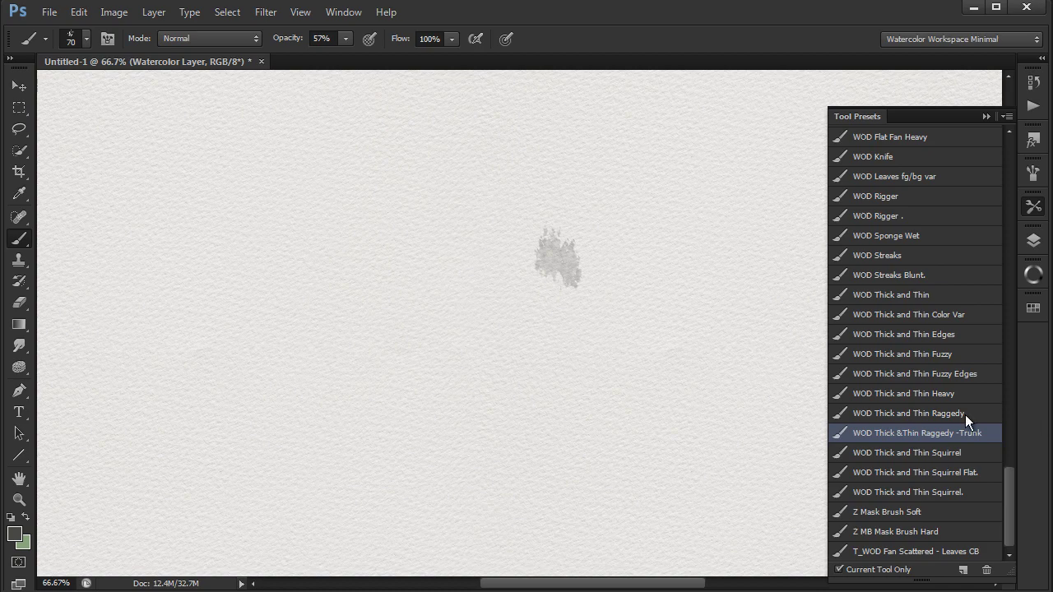
pyautogui.doubleClick(884, 434)
pyautogui.hotkey('ctrl', 'c')
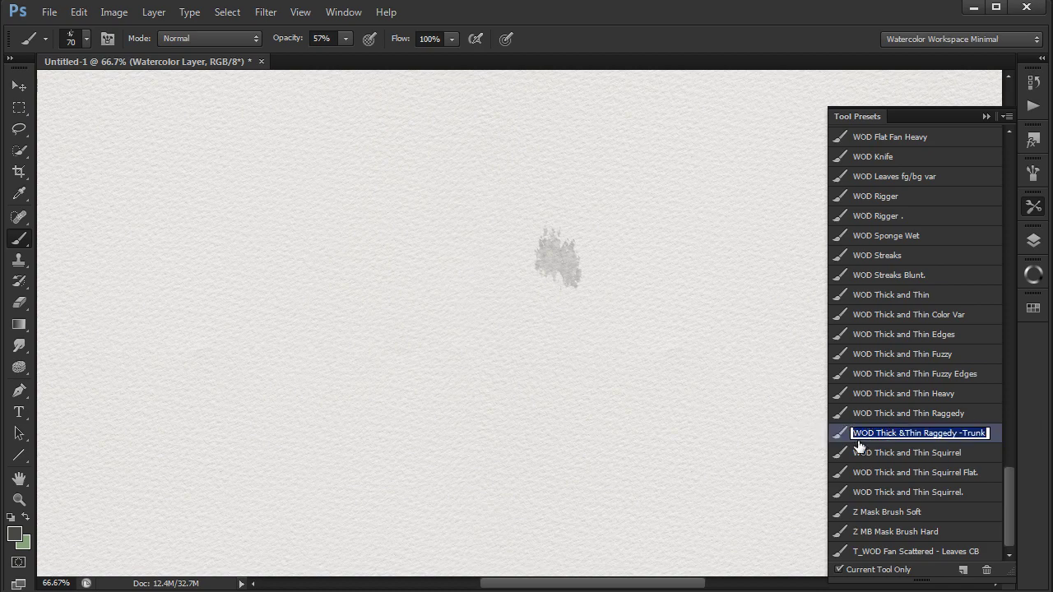
pyautogui.click(1005, 116)
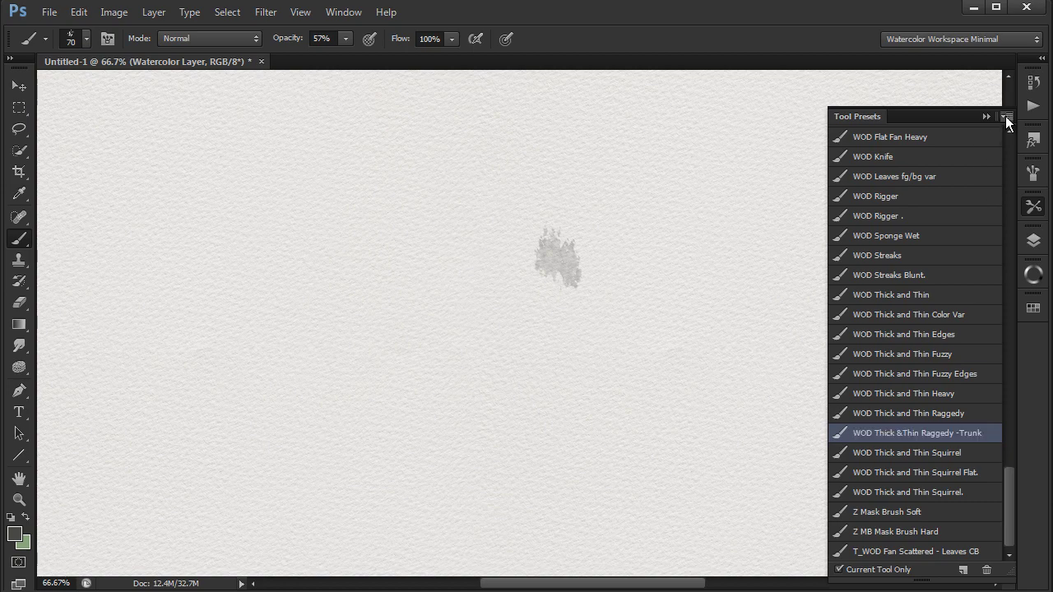
pyautogui.click(1005, 116)
pyautogui.click(986, 126)
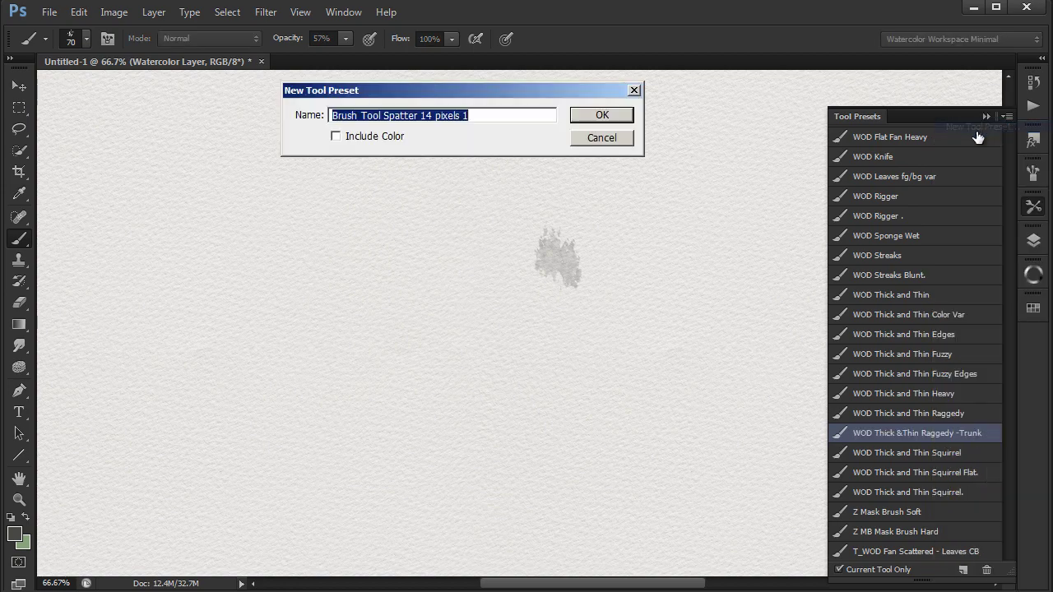
pyautogui.write('T')
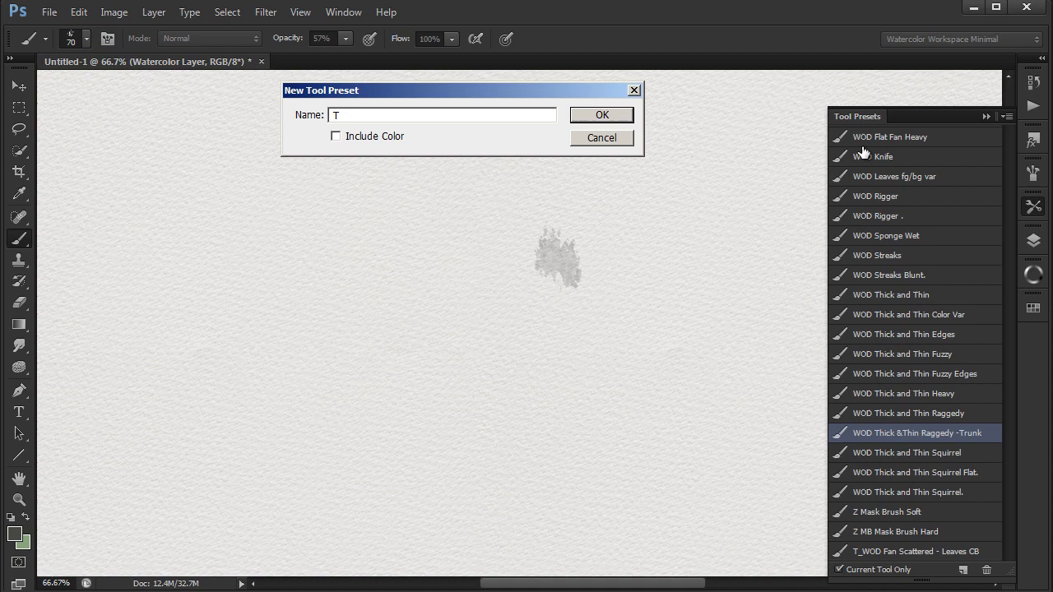
pyautogui.write('_')
pyautogui.hotkey('ctrl', 'v')
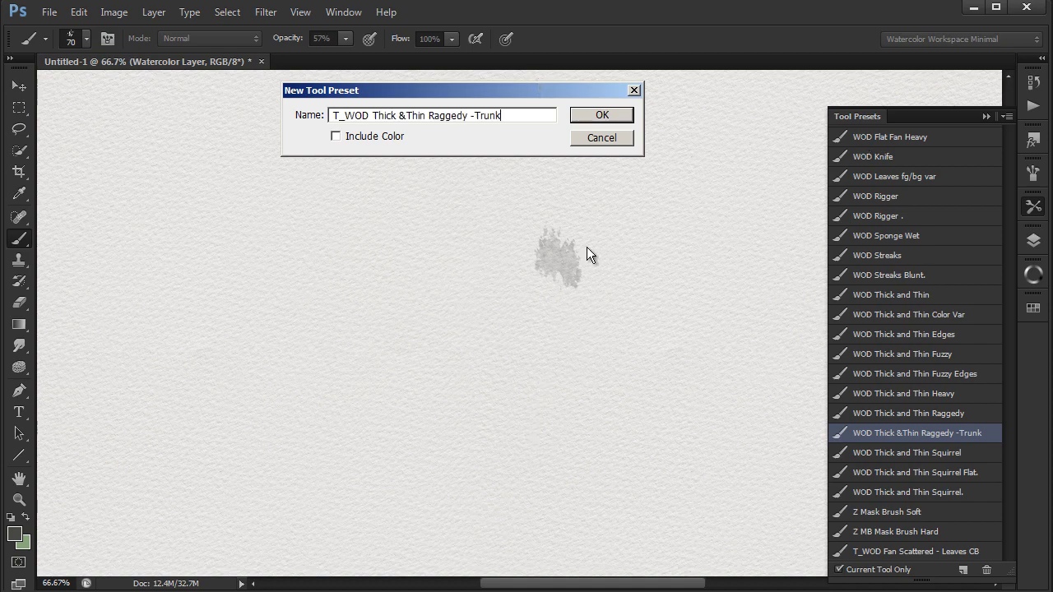
pyautogui.click(608, 114)
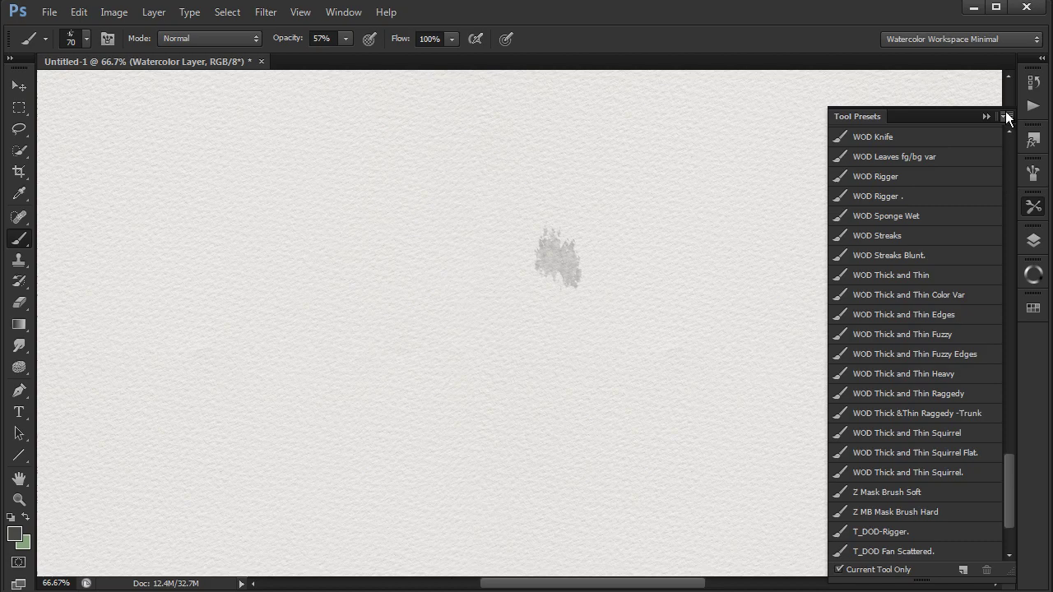
pyautogui.click(1006, 116)
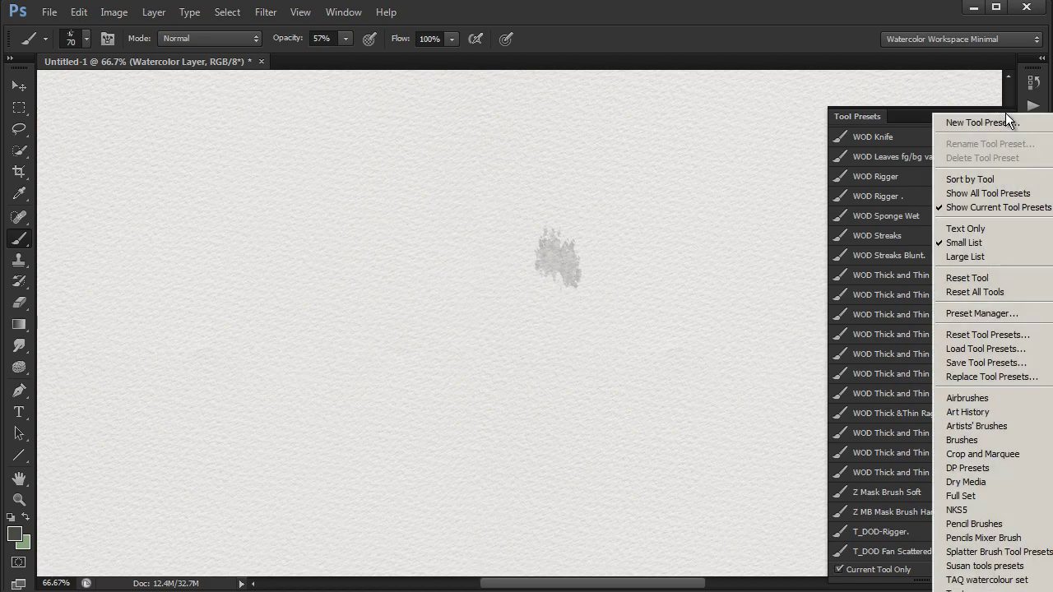
# In the Preset Manager, delete every preset from Eraser Dry Clean Edge through Smudge Wet Diffuser
pyautogui.click(981, 313)
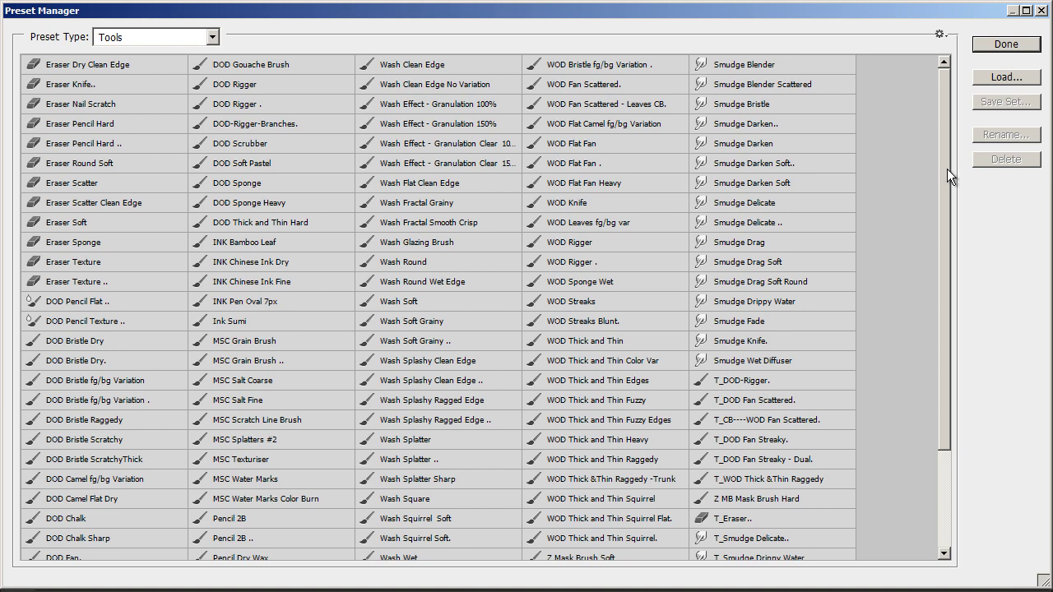
pyautogui.click(82, 66)
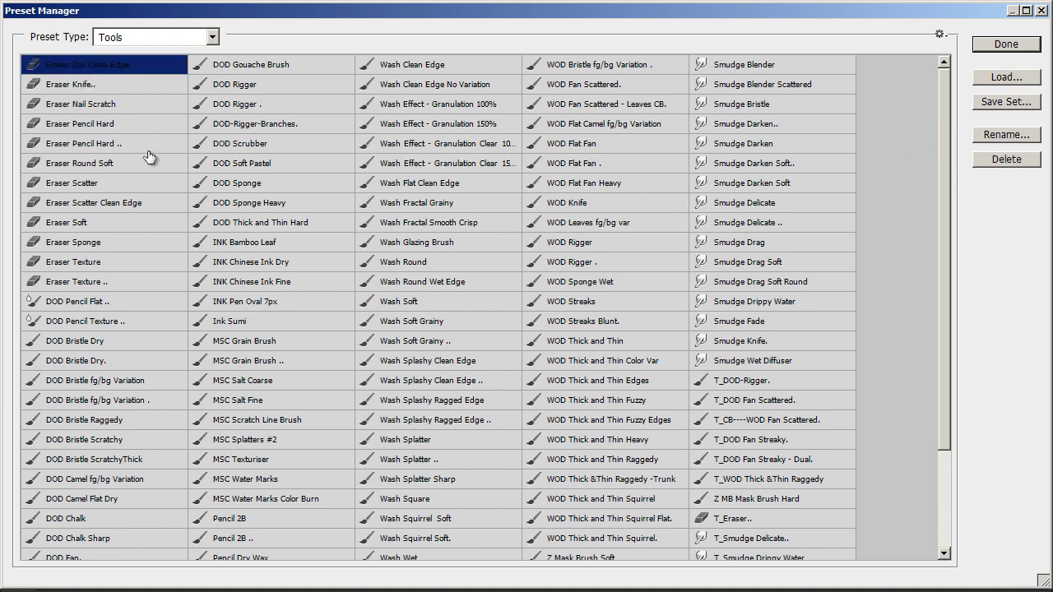
pyautogui.keyDown('shift'); pyautogui.click(754, 364); pyautogui.keyUp('shift')
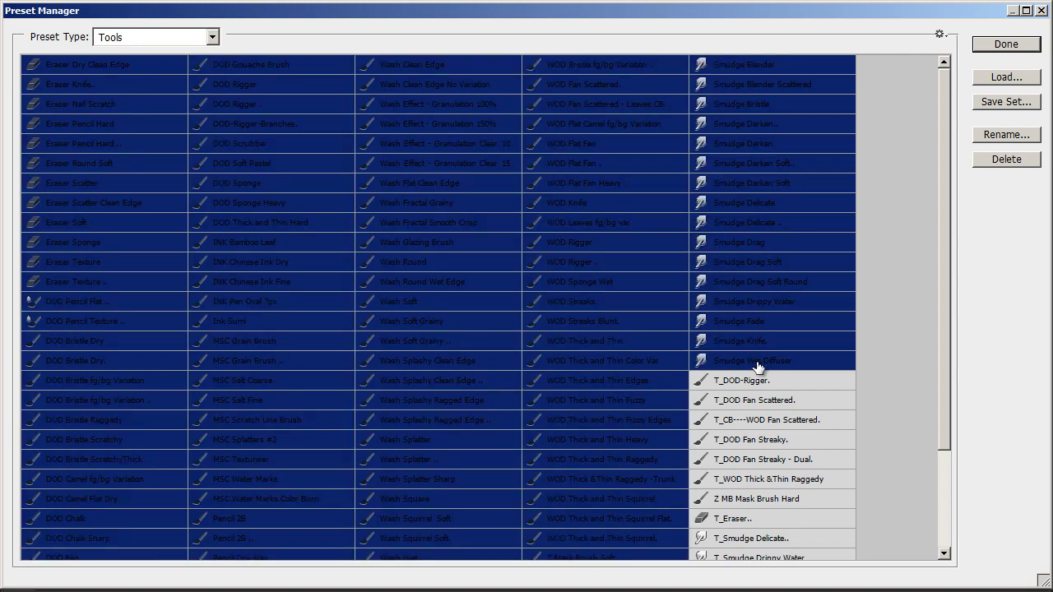
pyautogui.click(1015, 160)
pyautogui.click(1005, 45)
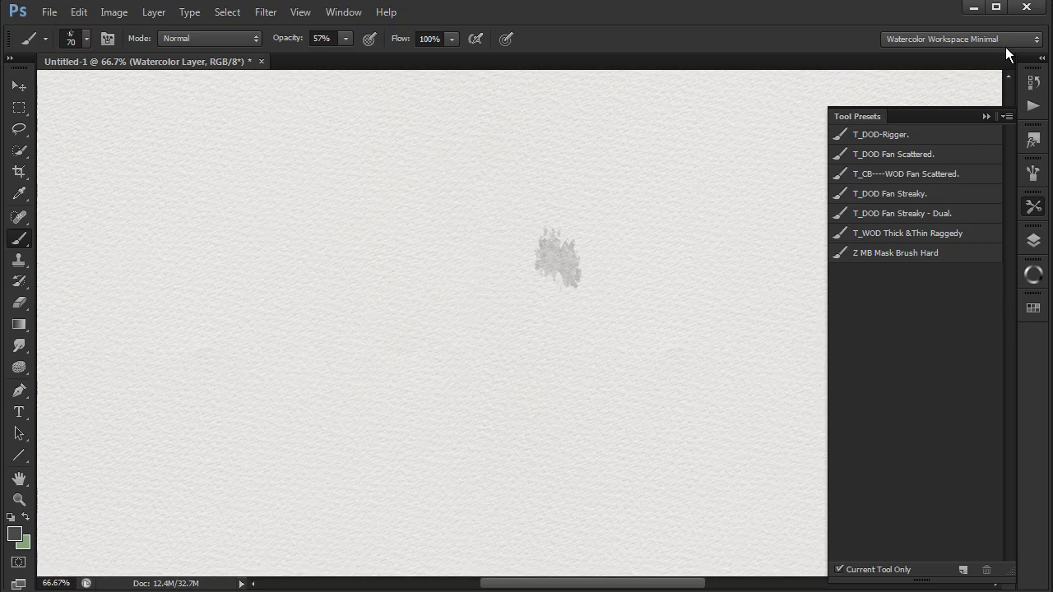
# Save the remaining tool presets as the set Trees.tpl
pyautogui.click(1006, 117)
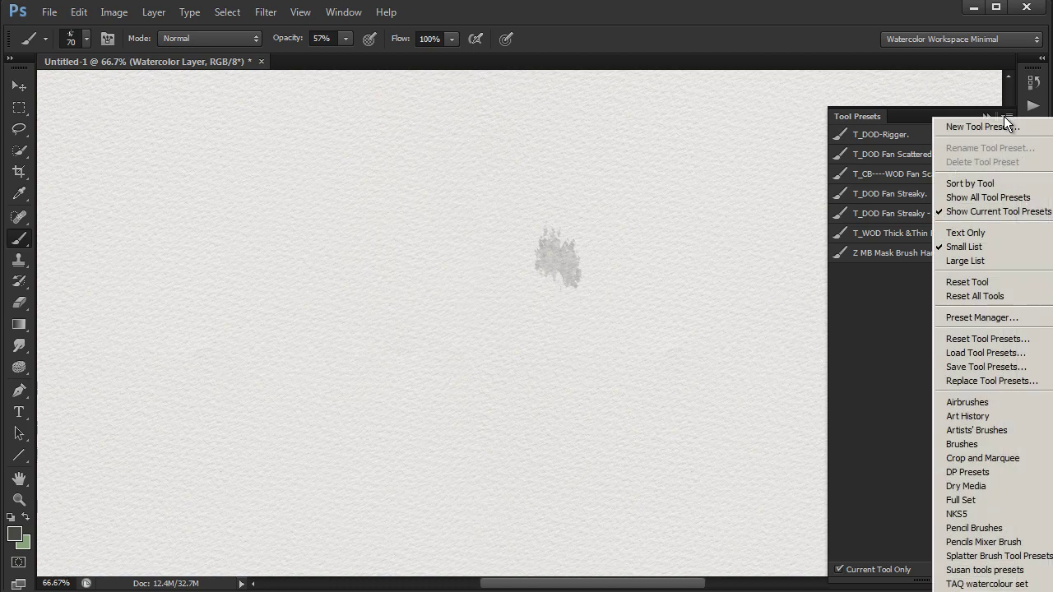
pyautogui.click(979, 366)
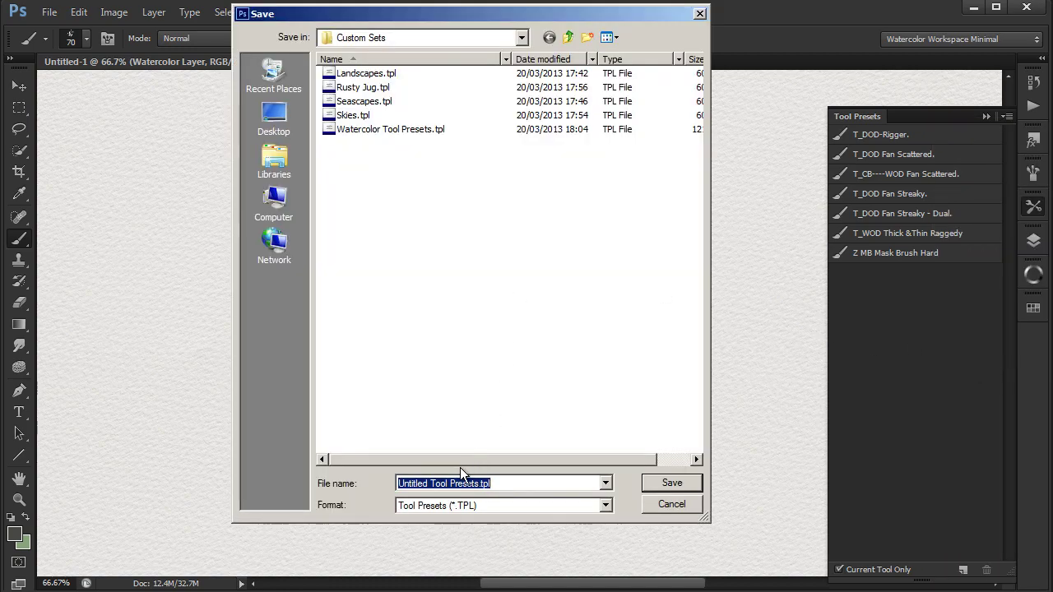
pyautogui.click(476, 486)
pyautogui.moveTo(480, 485); pyautogui.dragTo(364, 476)
pyautogui.write('Trees')
pyautogui.click(685, 488)
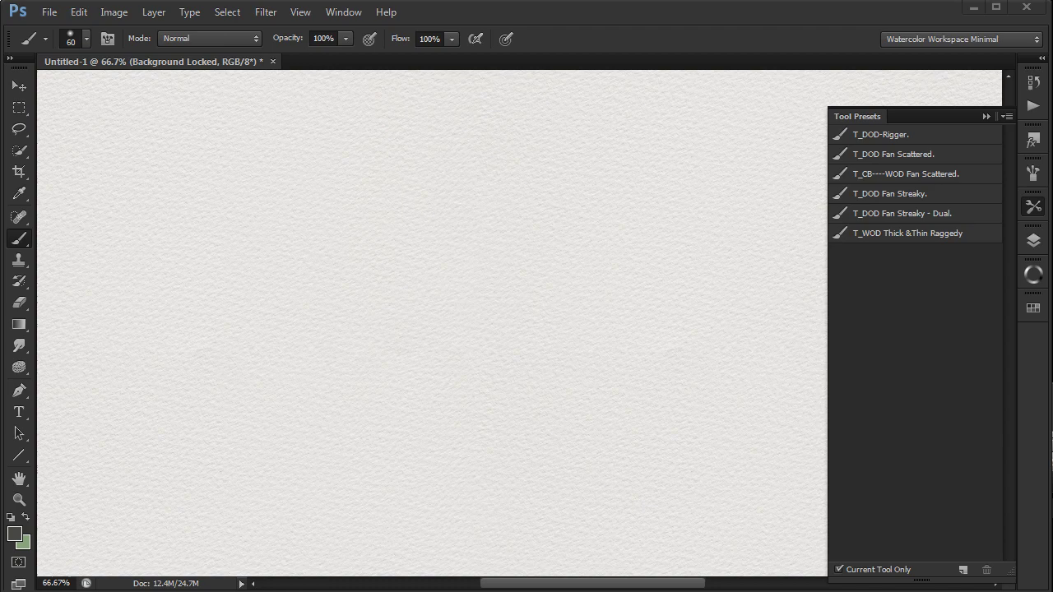
# Show presets for all tools and append the Watercolor Tool Presets.tpl set
pyautogui.click(840, 571)
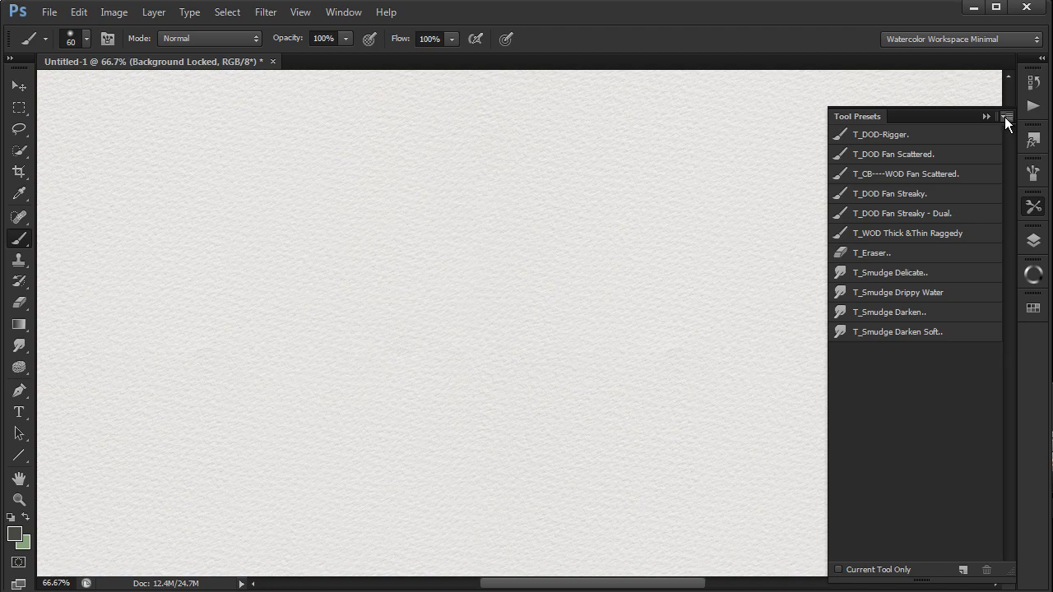
pyautogui.click(1006, 117)
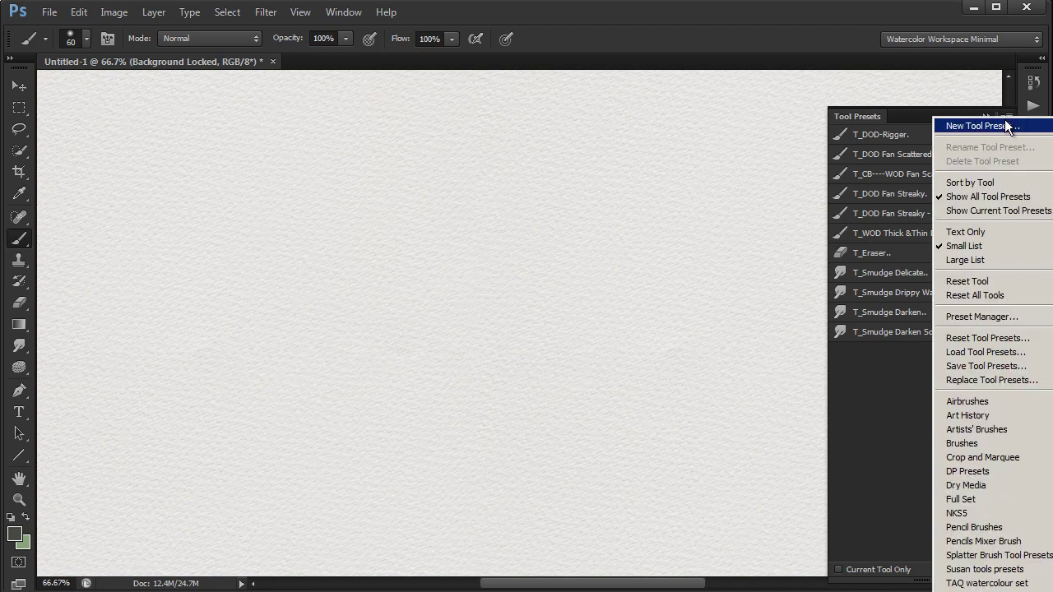
pyautogui.click(980, 351)
pyautogui.click(367, 145)
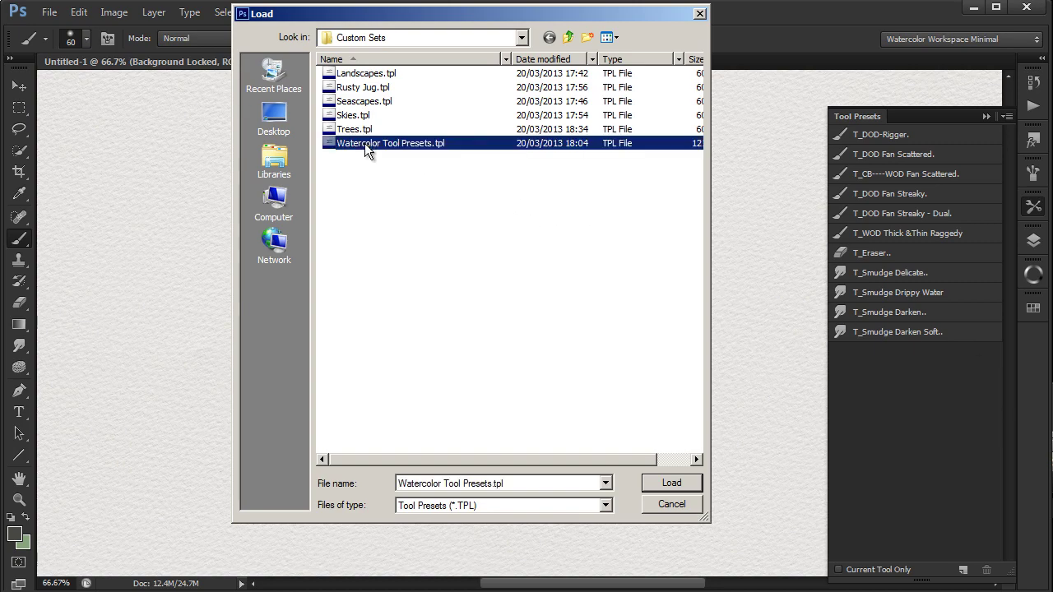
pyautogui.click(672, 483)
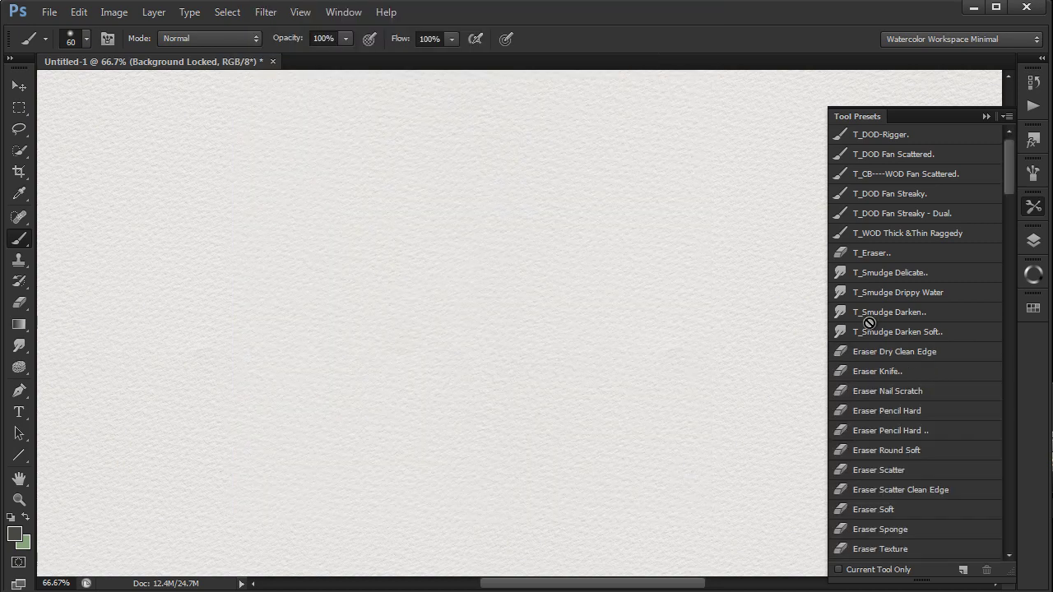
# In the Preset Manager, move Z Mask Brush Soft up among the T_ brushes
pyautogui.click(1008, 116)
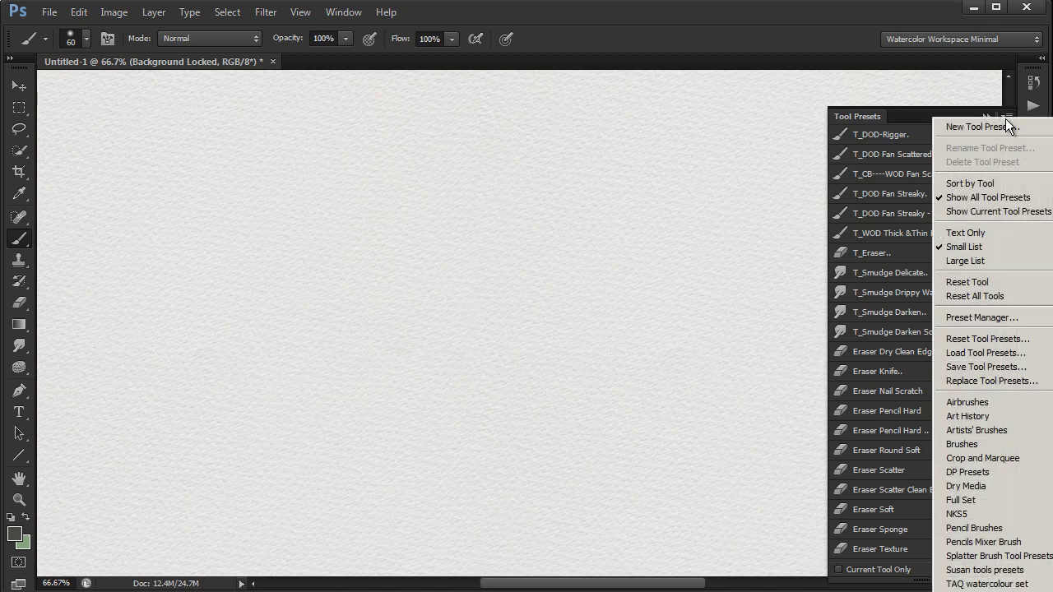
pyautogui.click(983, 317)
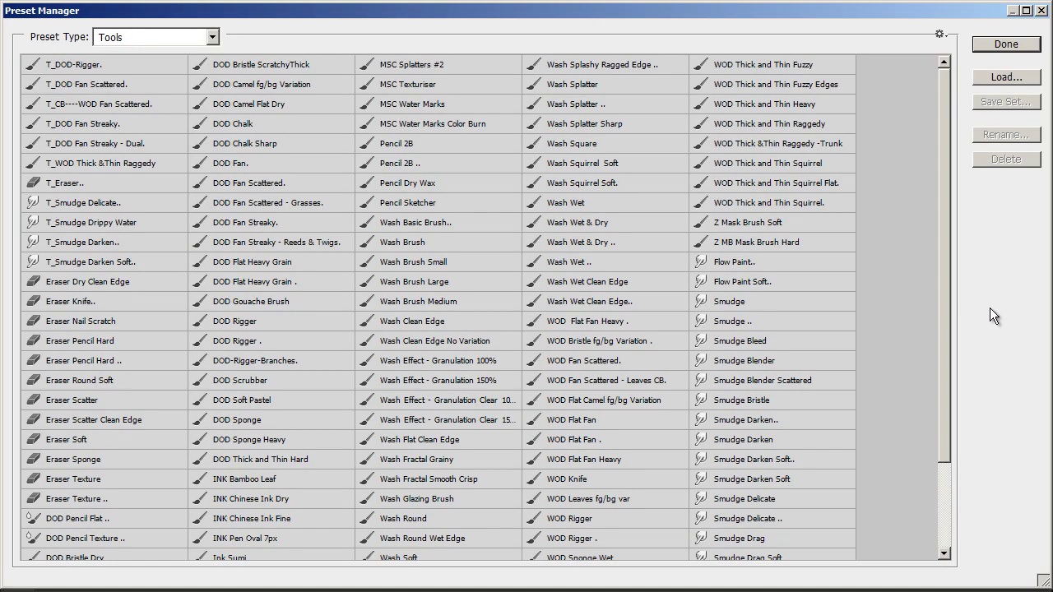
pyautogui.moveTo(761, 226)
pyautogui.mouseDown()
pyautogui.moveTo(304, 238)
pyautogui.moveTo(147, 200)
pyautogui.moveTo(144, 186)
pyautogui.mouseUp()
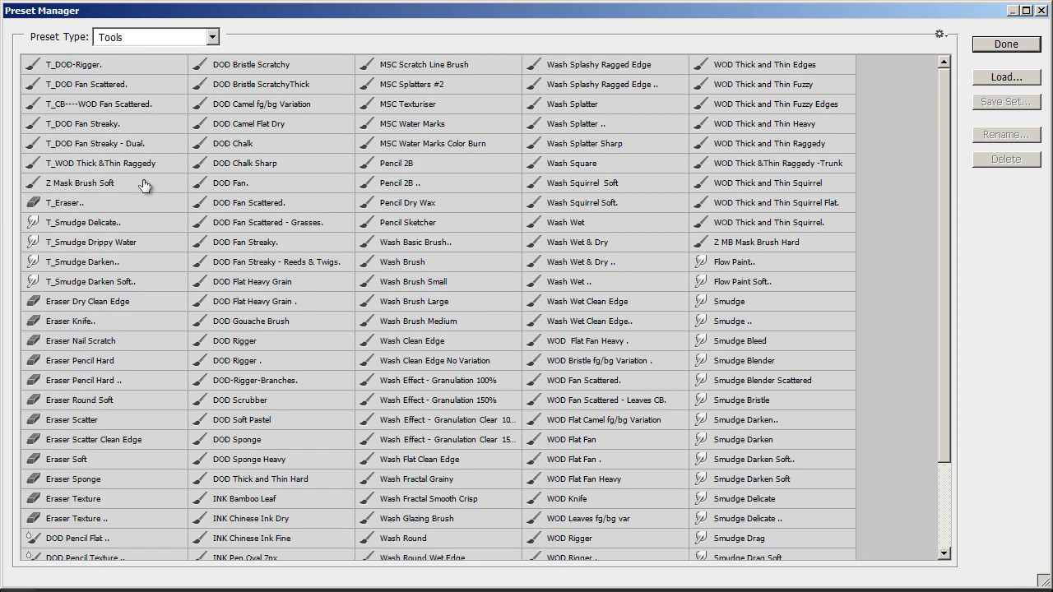
# Delete the non-T_ presets from Eraser Dry Clean Edge through Smudge Wet Diffuser
pyautogui.click(88, 303)
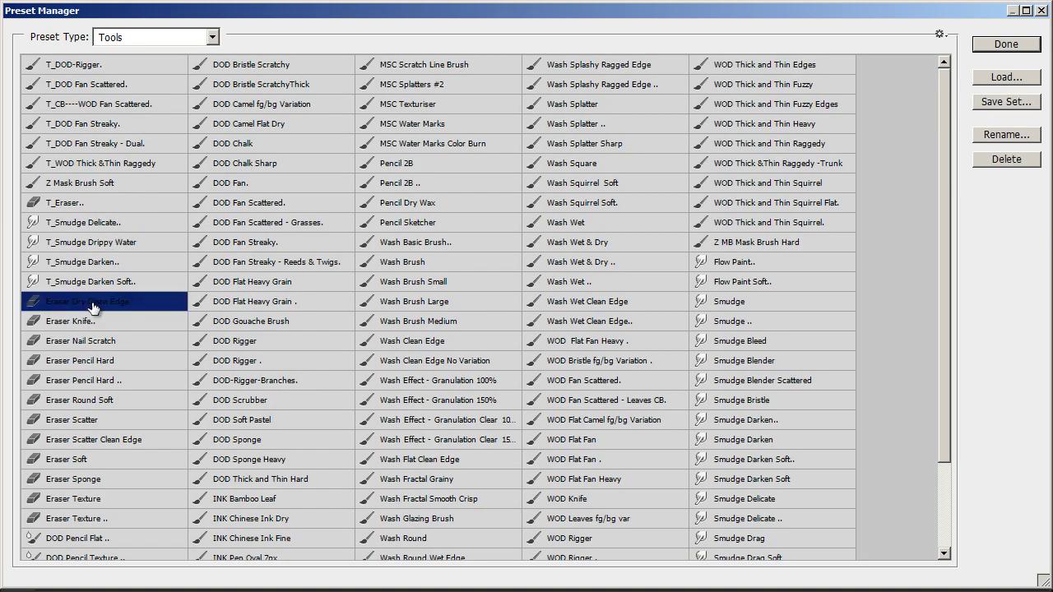
pyautogui.moveTo(940, 292); pyautogui.dragTo(959, 448)
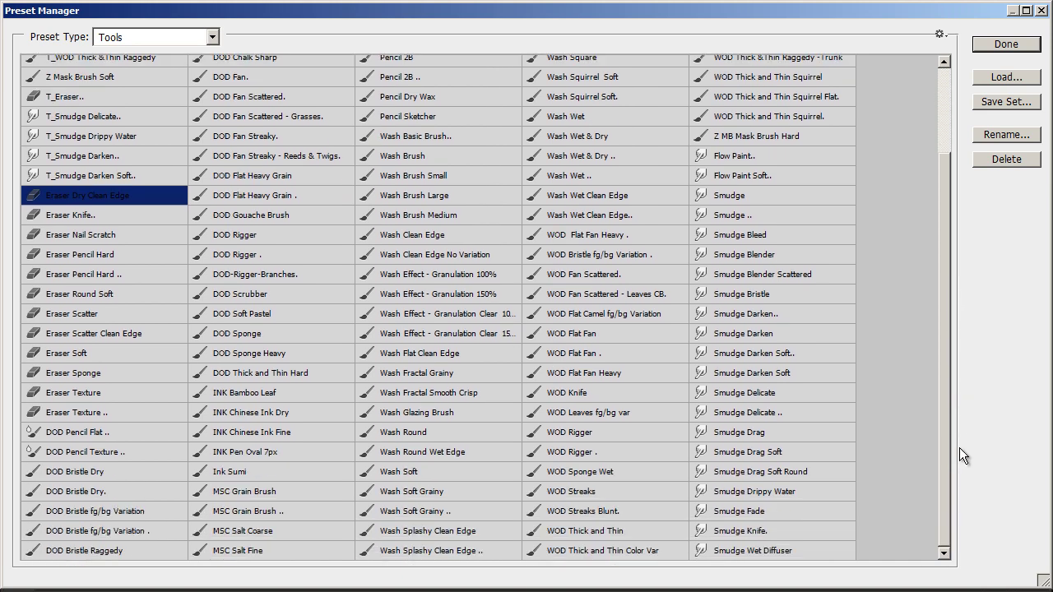
pyautogui.keyDown('shift'); pyautogui.click(720, 552); pyautogui.keyUp('shift')
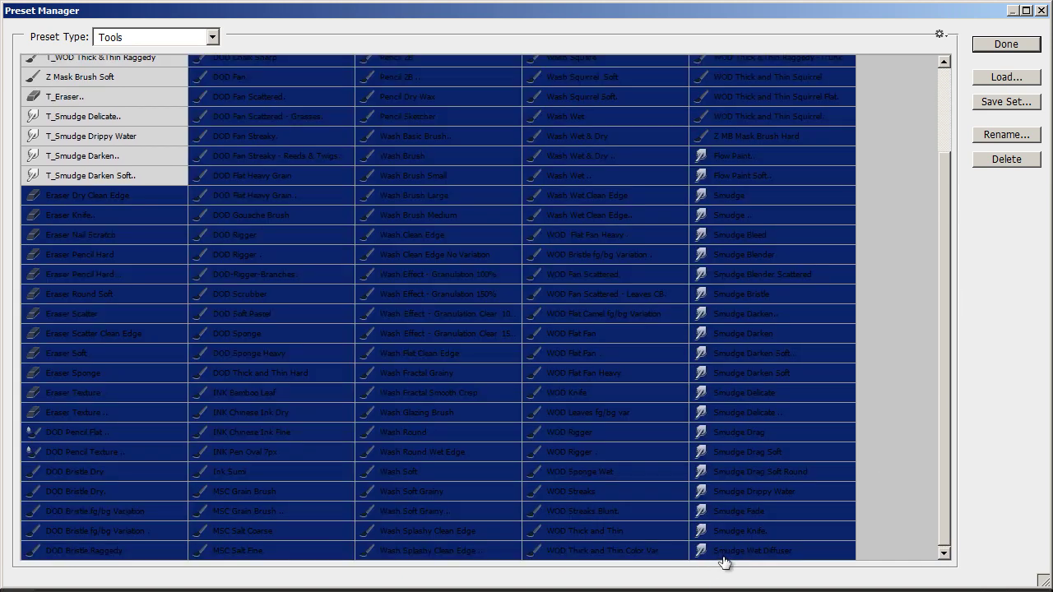
pyautogui.moveTo(722, 559); pyautogui.dragTo(890, 333)
pyautogui.click(999, 159)
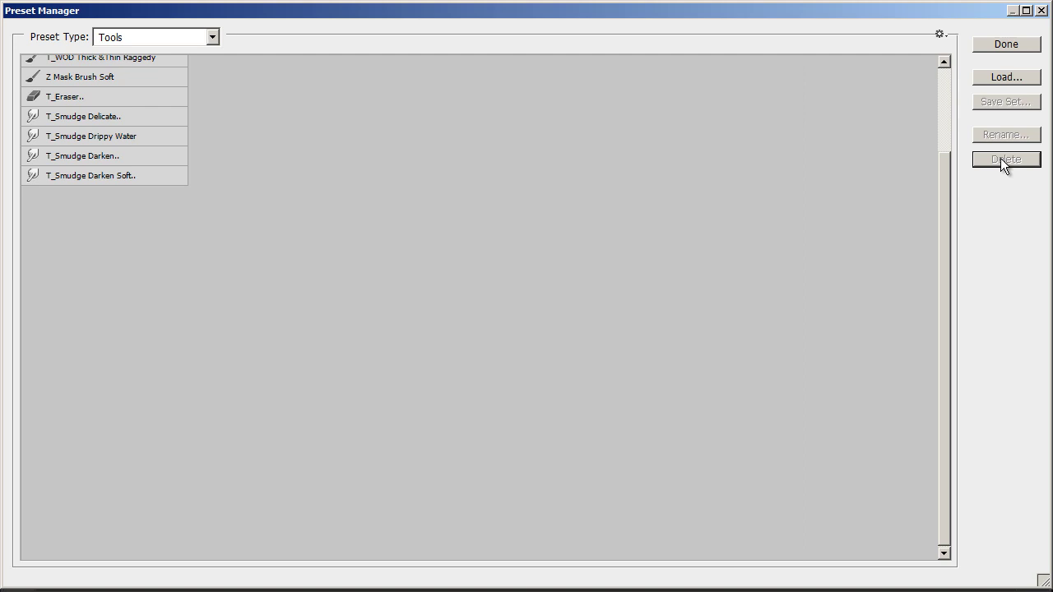
pyautogui.moveTo(948, 211); pyautogui.dragTo(935, 116)
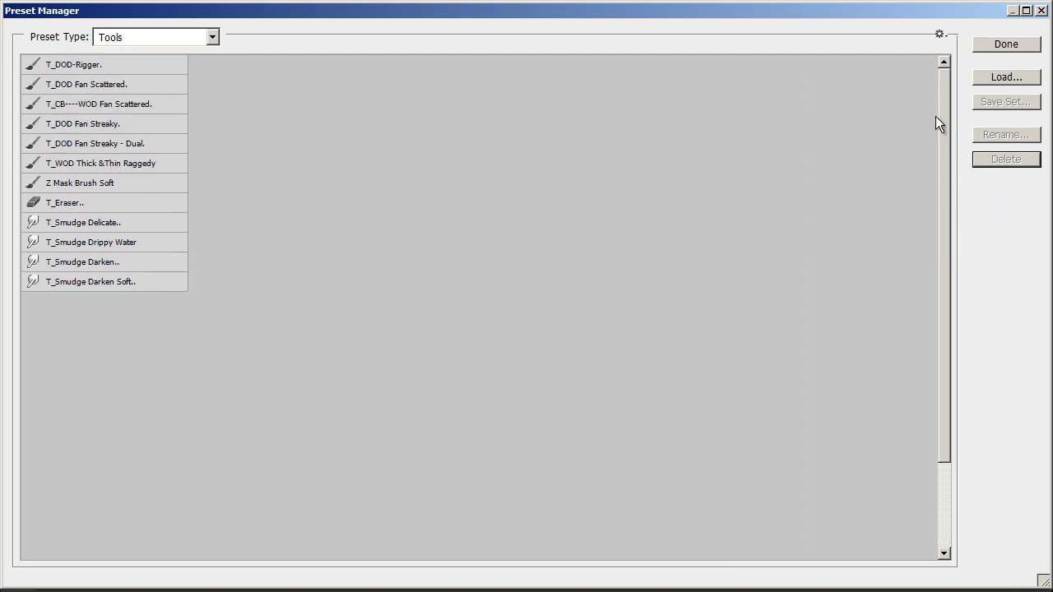
pyautogui.click(1007, 46)
pyautogui.click(1007, 116)
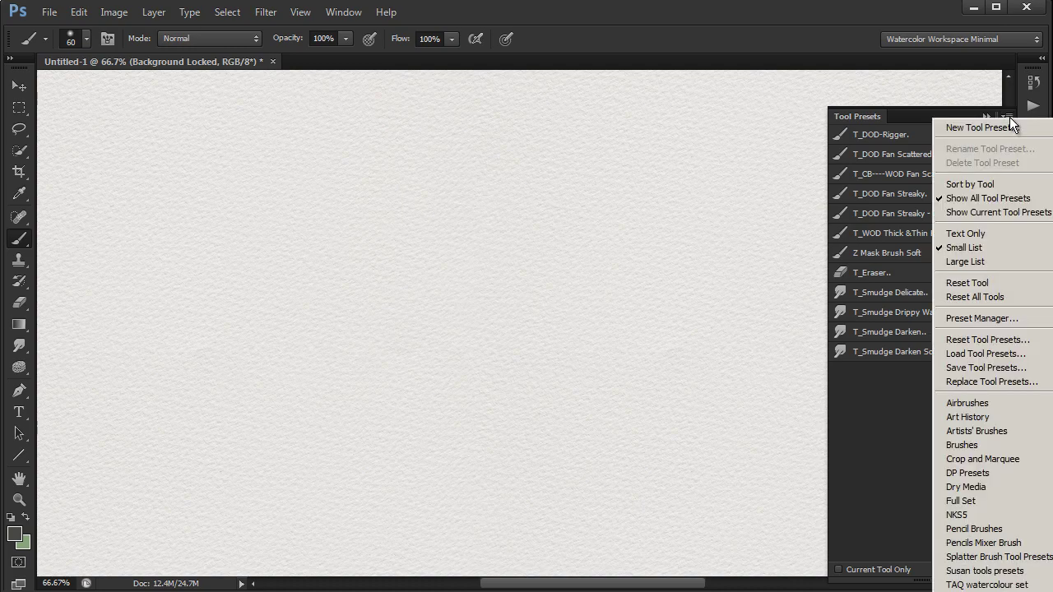
# Save the pruned presets over the existing Trees.tpl in Custom Sets
pyautogui.click(988, 367)
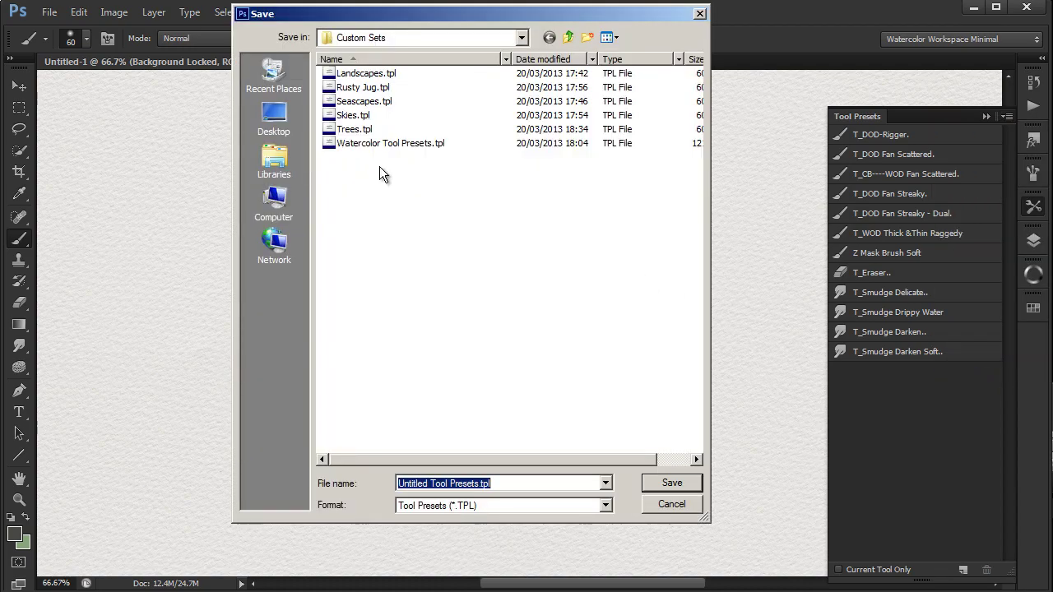
pyautogui.click(339, 130)
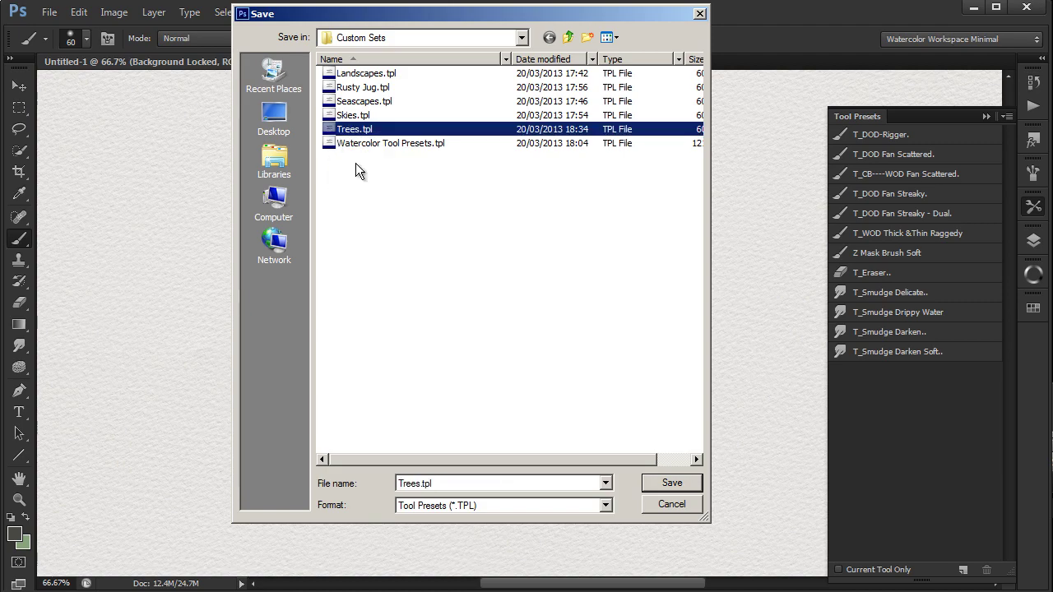
pyautogui.click(673, 483)
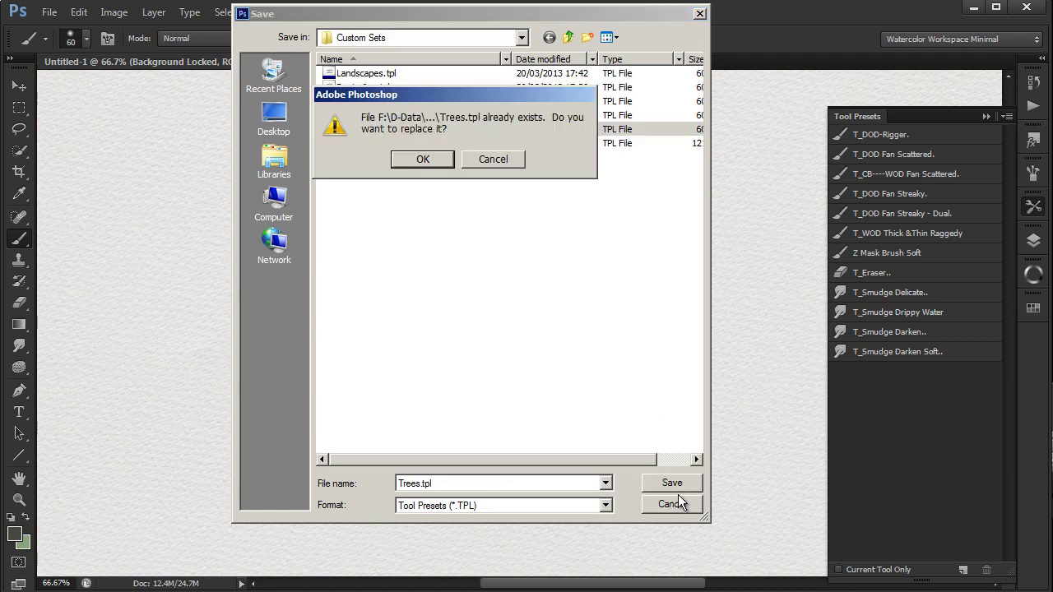
pyautogui.click(420, 162)
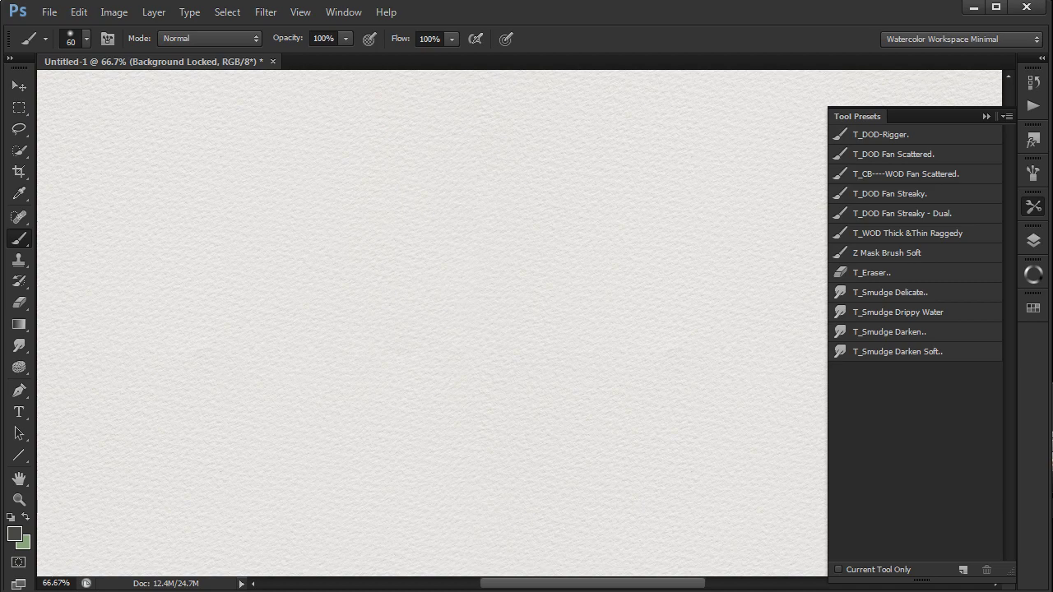
# Replace the tool presets with the Rusty Jug.tpl set
pyautogui.click(1007, 117)
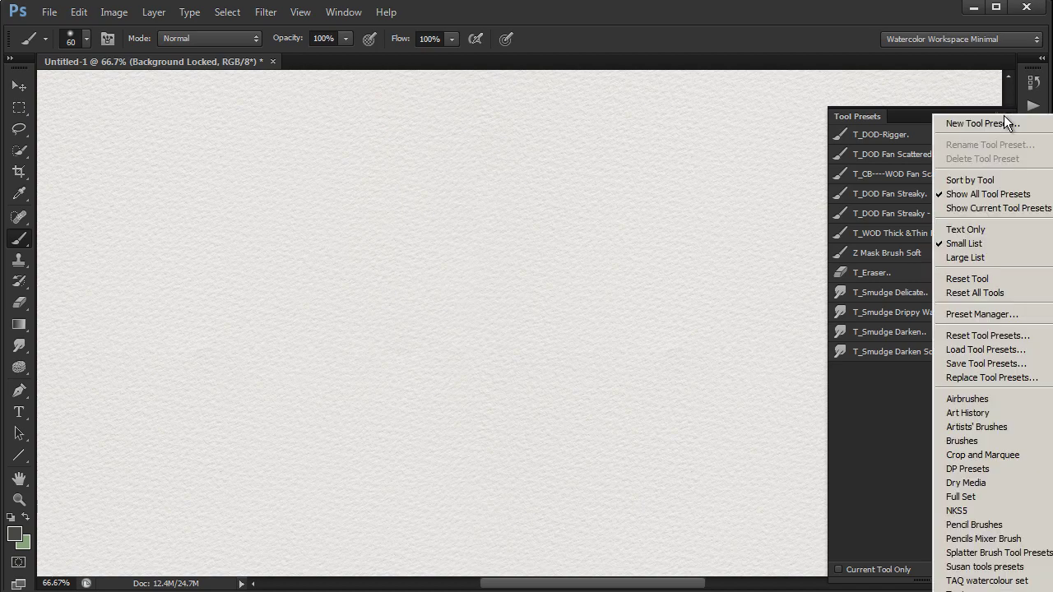
pyautogui.click(976, 378)
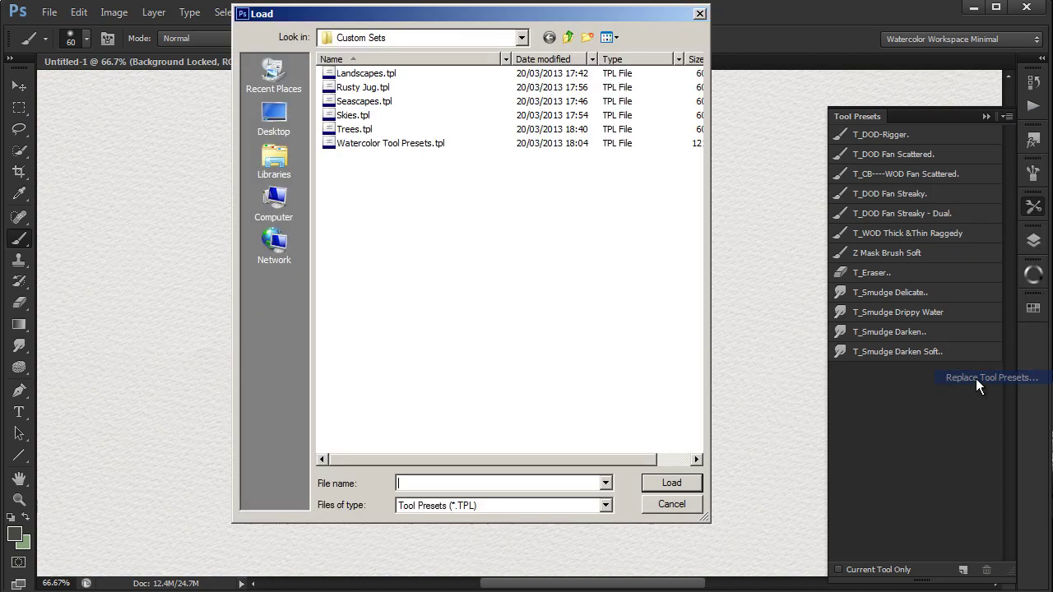
pyautogui.click(356, 87)
pyautogui.click(673, 485)
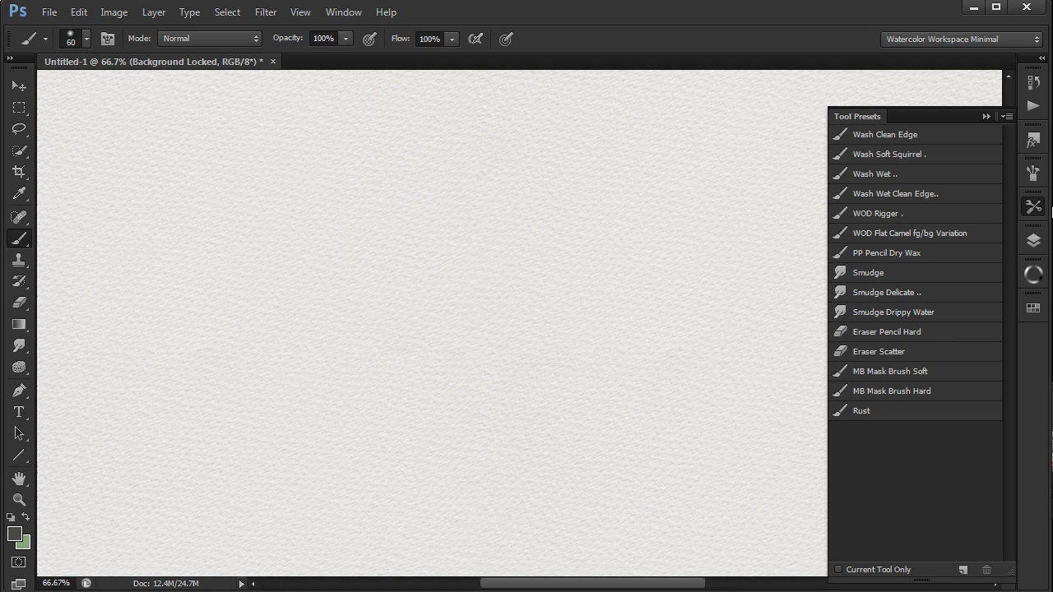
# Replace them with Trees.tpl and show only the Smudge tool's T_Smudge presets
pyautogui.click(1006, 116)
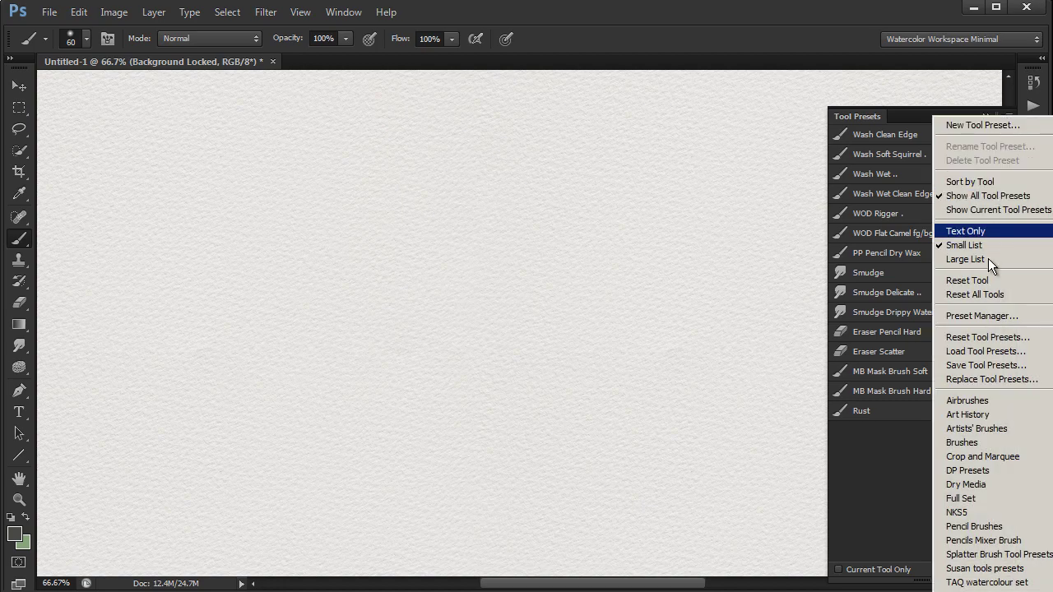
pyautogui.click(974, 381)
pyautogui.click(355, 132)
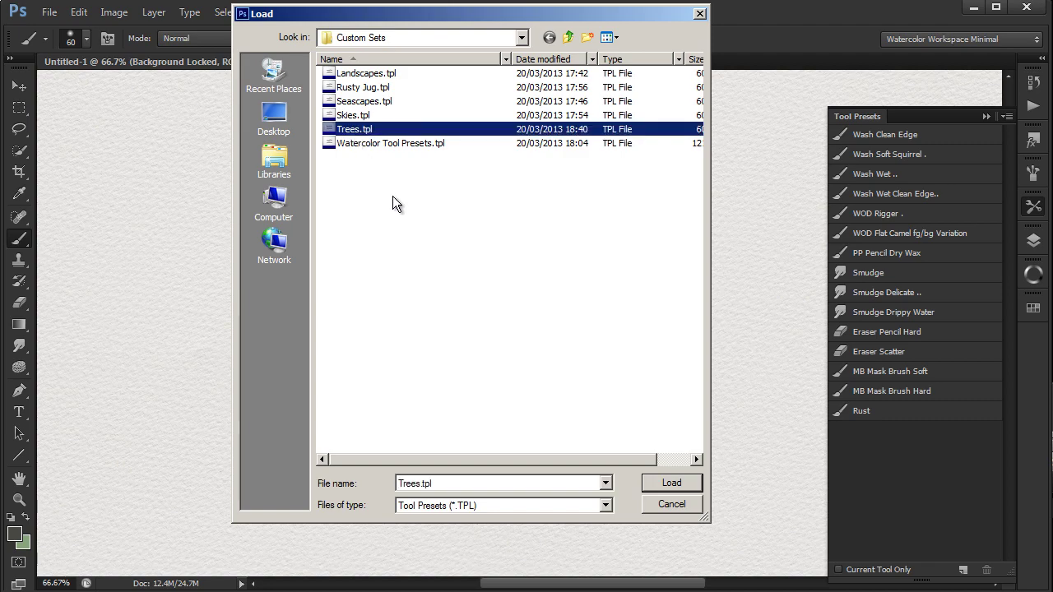
pyautogui.click(677, 483)
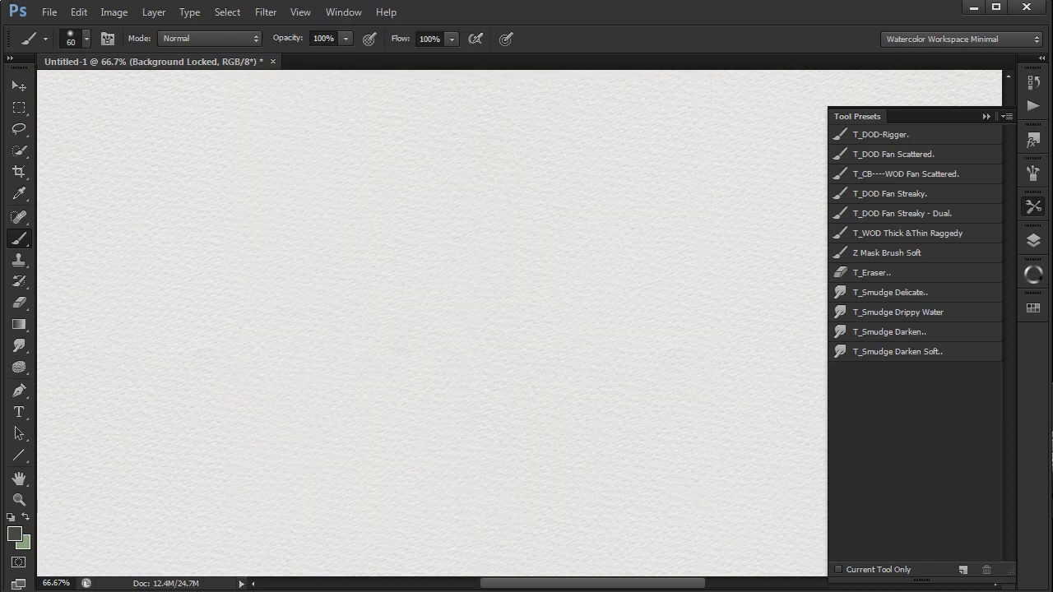
pyautogui.click(840, 570)
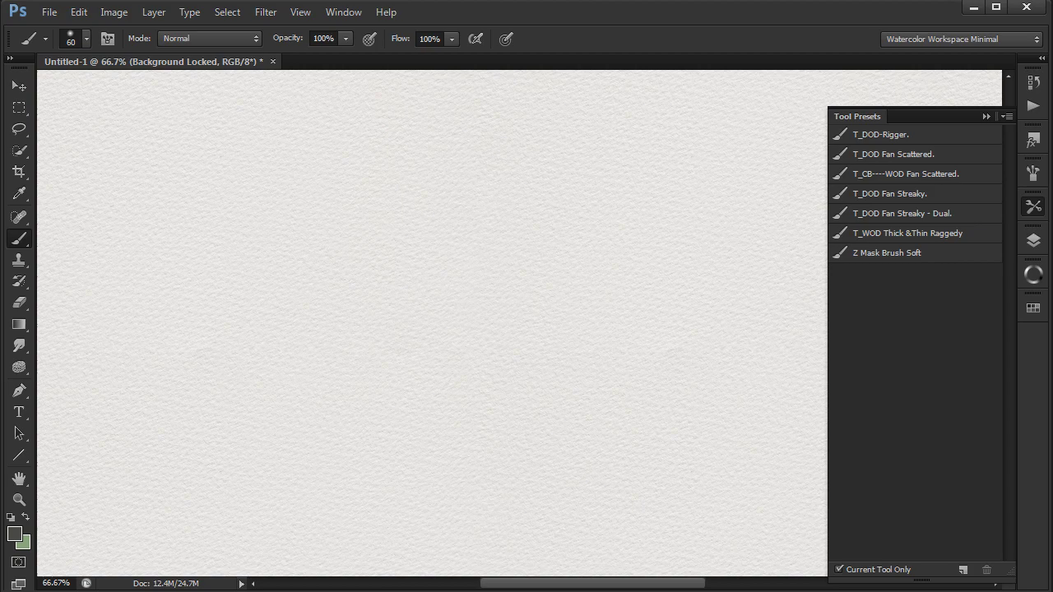
pyautogui.press('r')
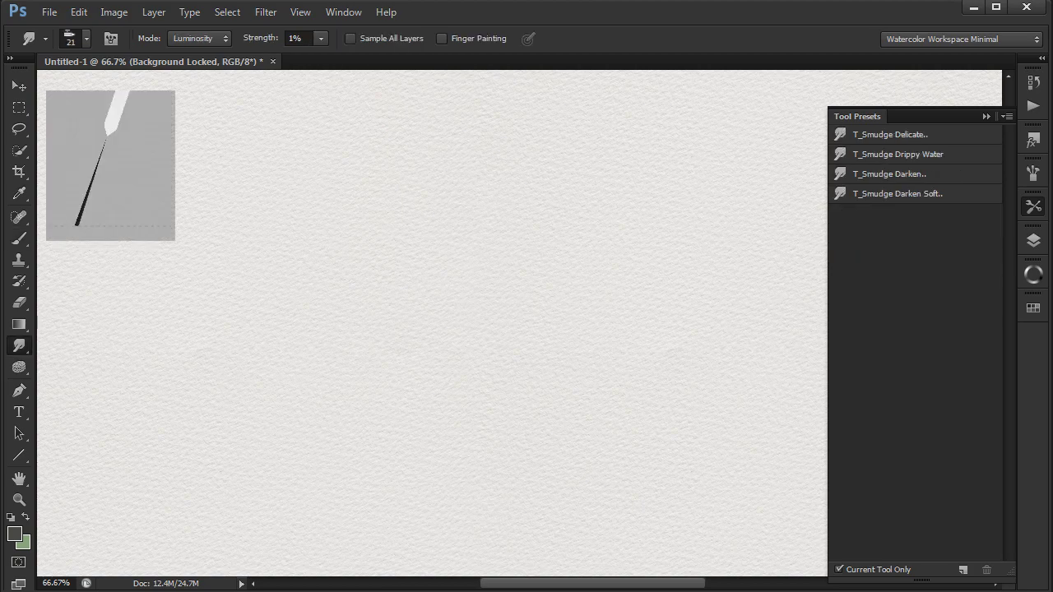